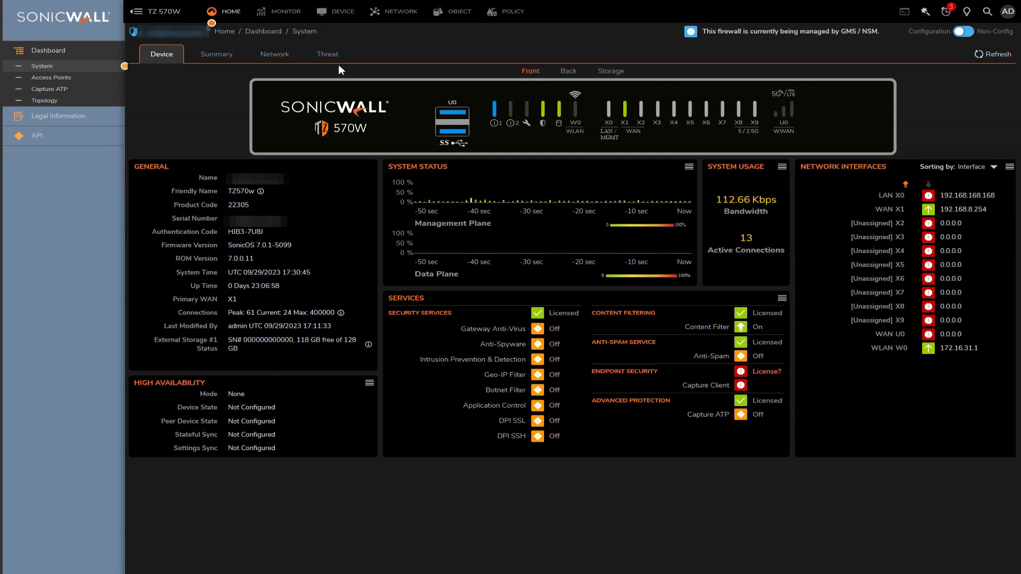
Enable Control Plane Flood Protection with an 85% CPU threshold on the Firewall Advanced Connections page and save.
click(399, 16)
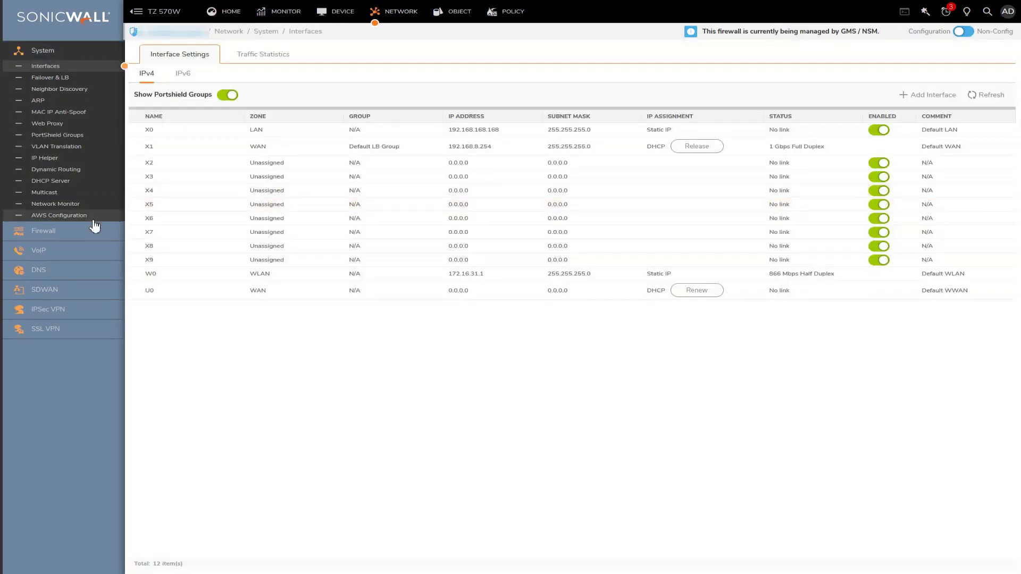
click(67, 250)
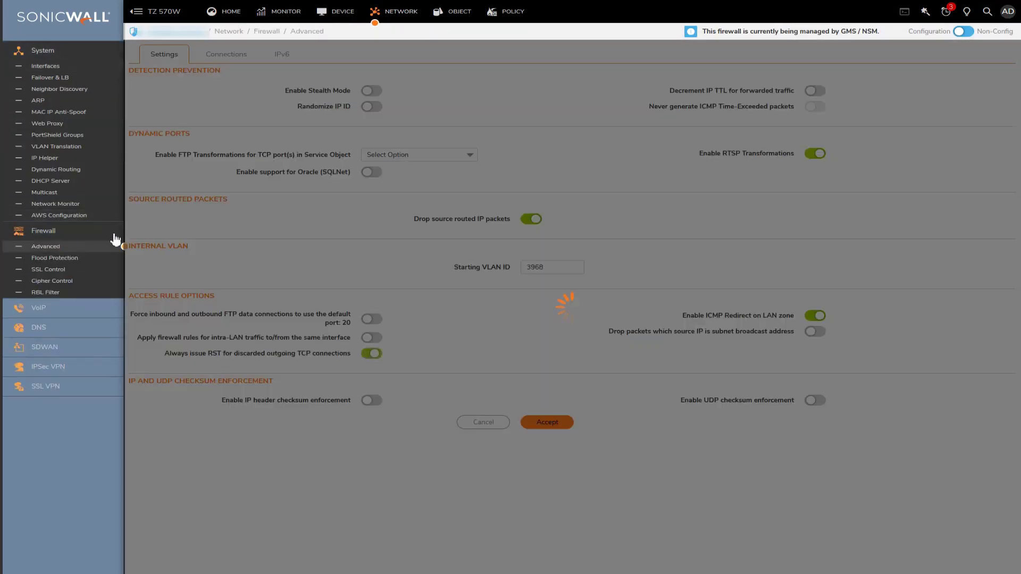
click(234, 63)
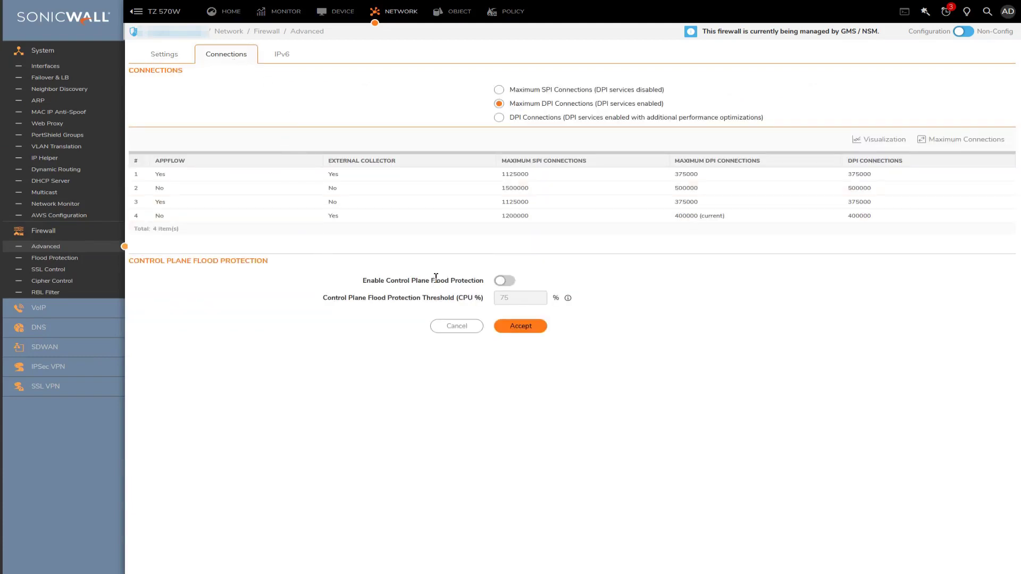
click(504, 281)
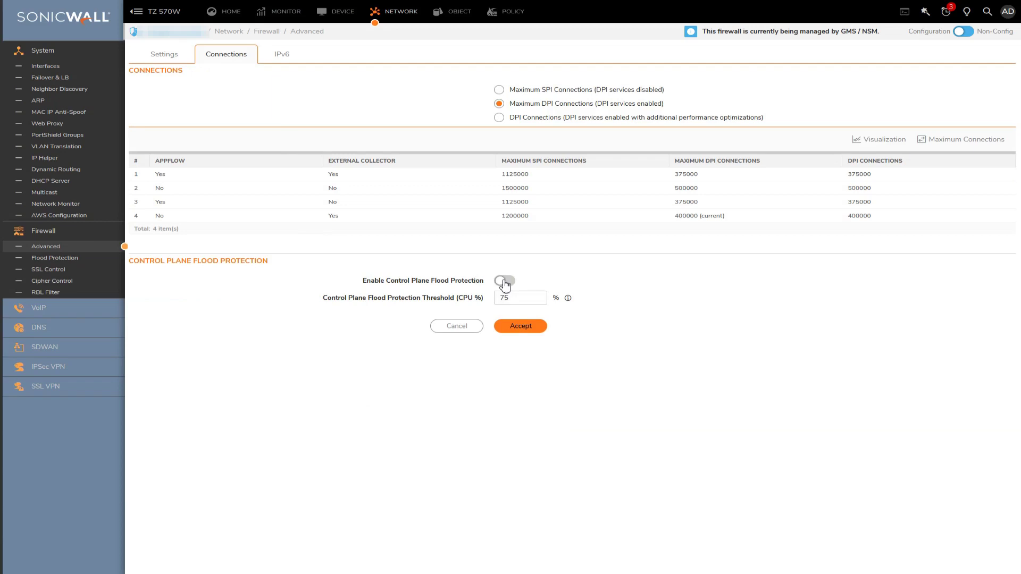
click(516, 298)
key(BackSpace)
key(BackSpace)
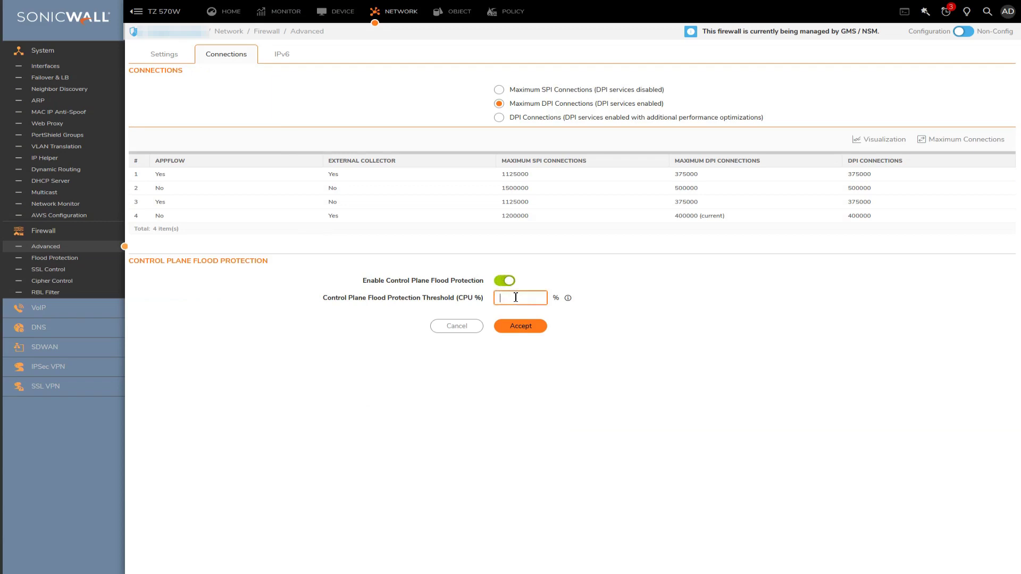
text(85)
click(521, 327)
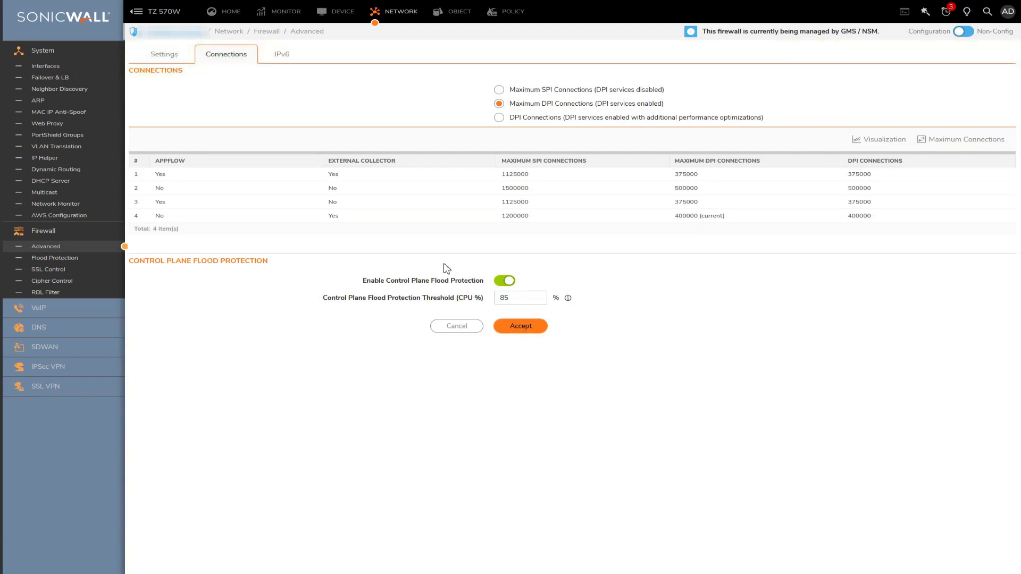
Chart Core 0 CPU utilisation in the real-time System Monitor, then return to the home Dashboard.
click(277, 14)
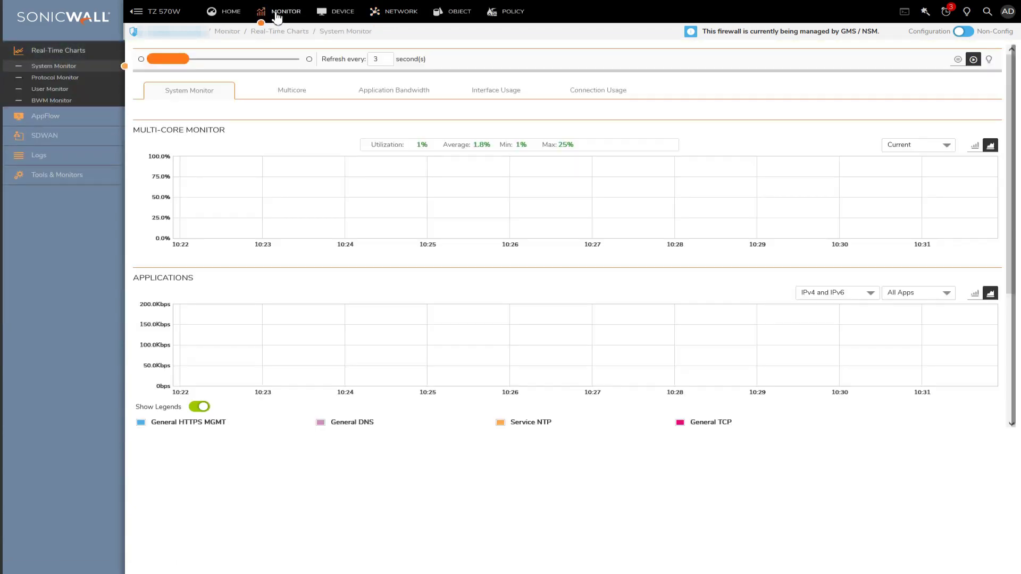
click(899, 149)
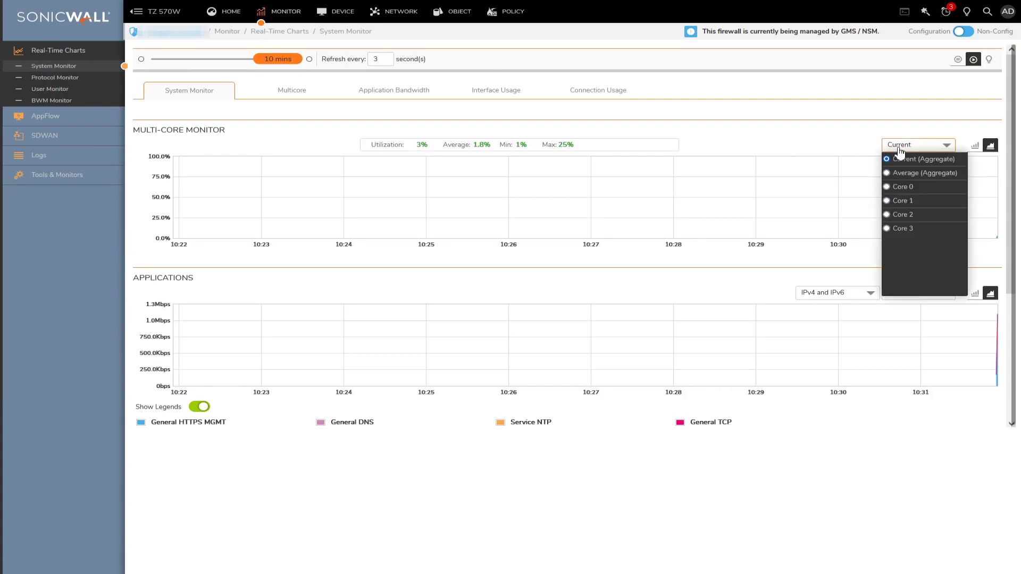
click(900, 187)
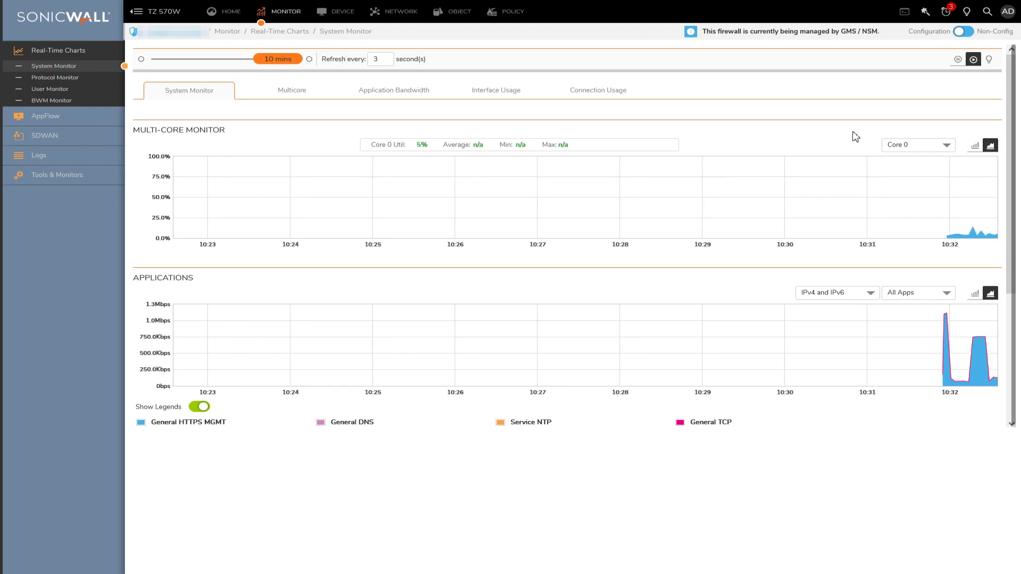
click(219, 20)
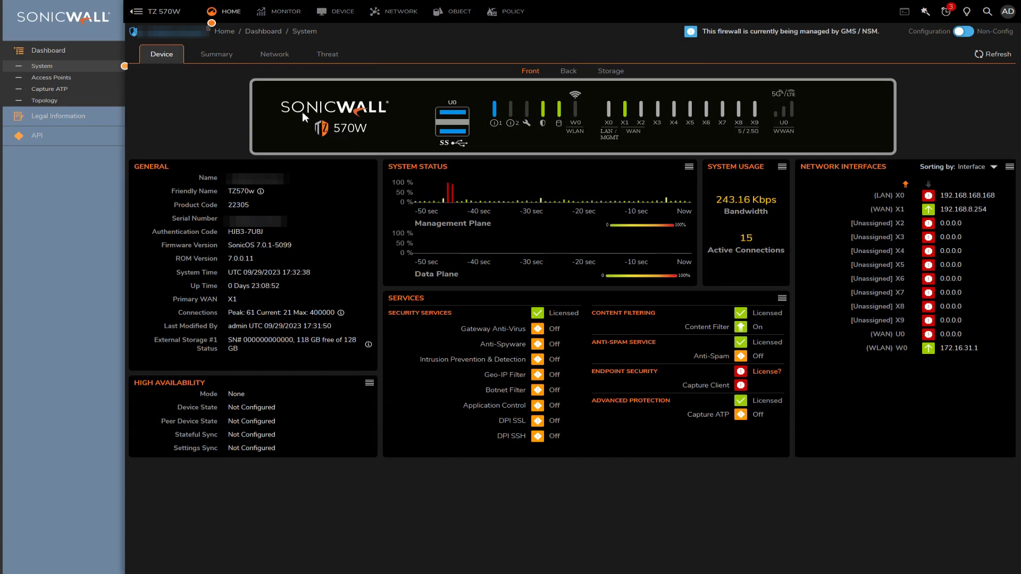
In TCP Flood Protection, enforce strict RFC 793/1122 compliance and TCP handshake enforcement.
click(399, 12)
click(55, 258)
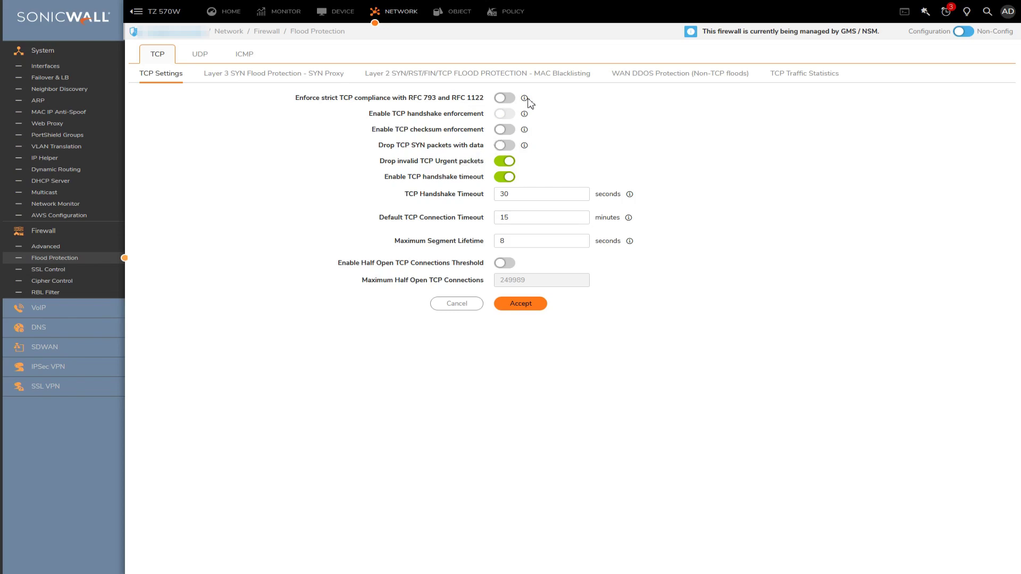
mouse_move(526, 102)
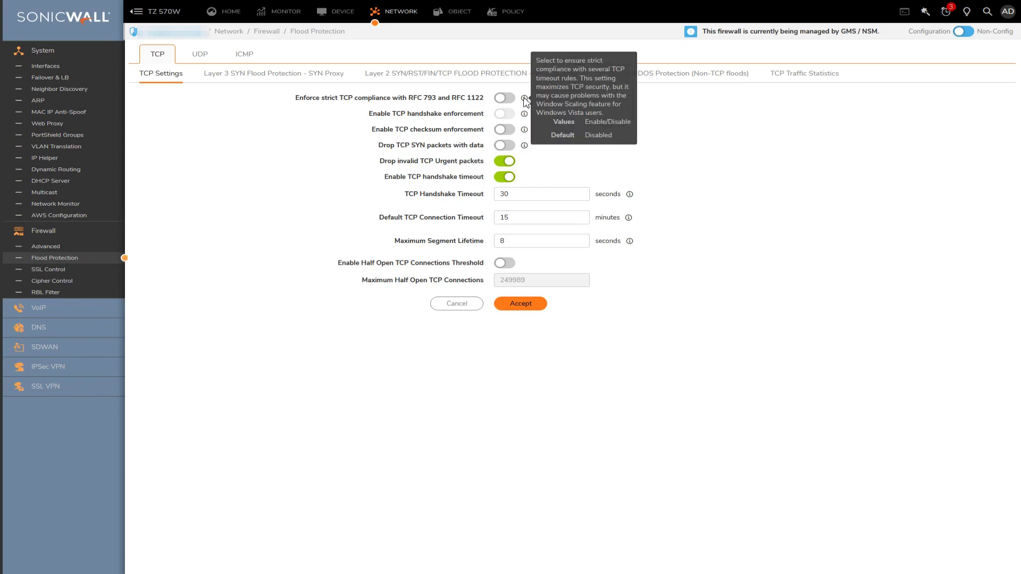
click(508, 98)
mouse_move(524, 109)
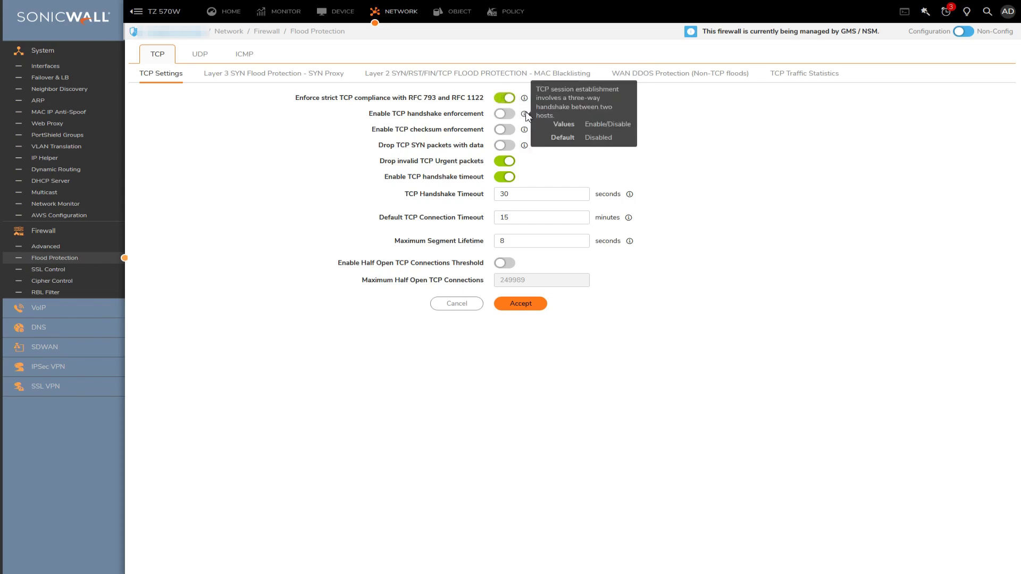
click(511, 117)
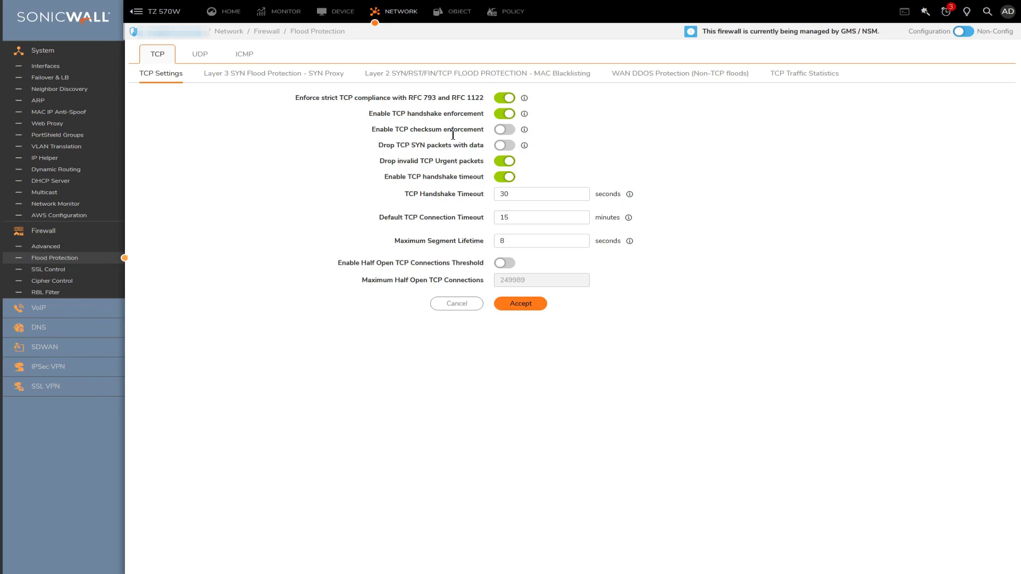
Enforce TCP checksums, drop SYN packets with data, enable the half-open connections threshold, and save.
click(505, 129)
click(506, 145)
click(504, 262)
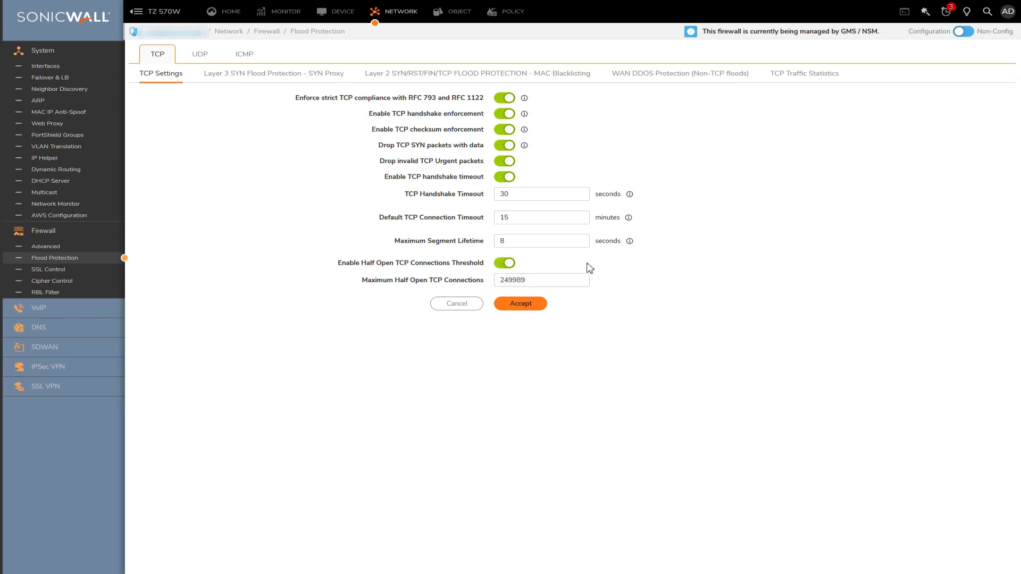
click(527, 305)
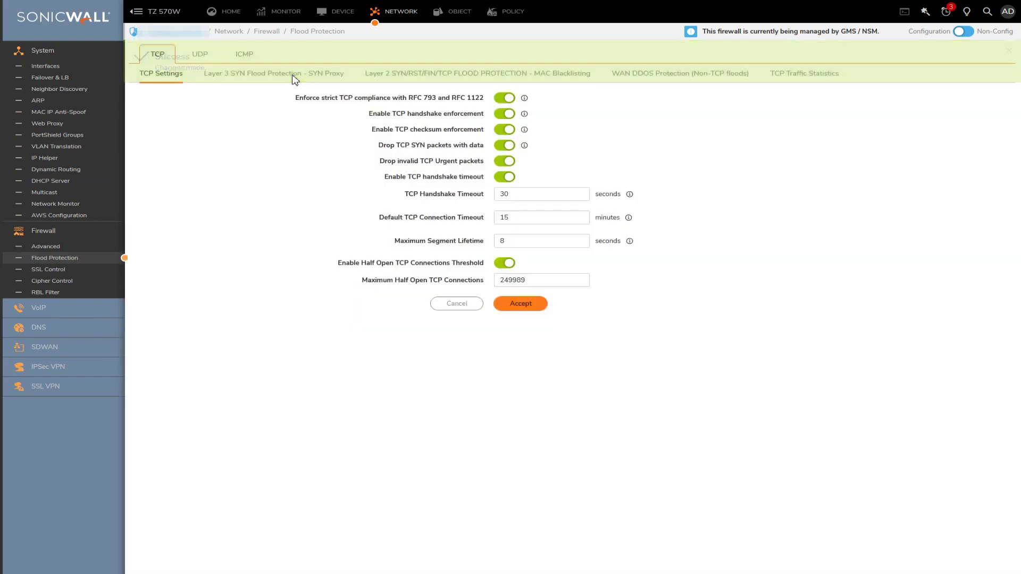
Set Layer 3 SYN Flood Protection to 'Proxy WAN client connections when attack is suspected' and save.
click(295, 75)
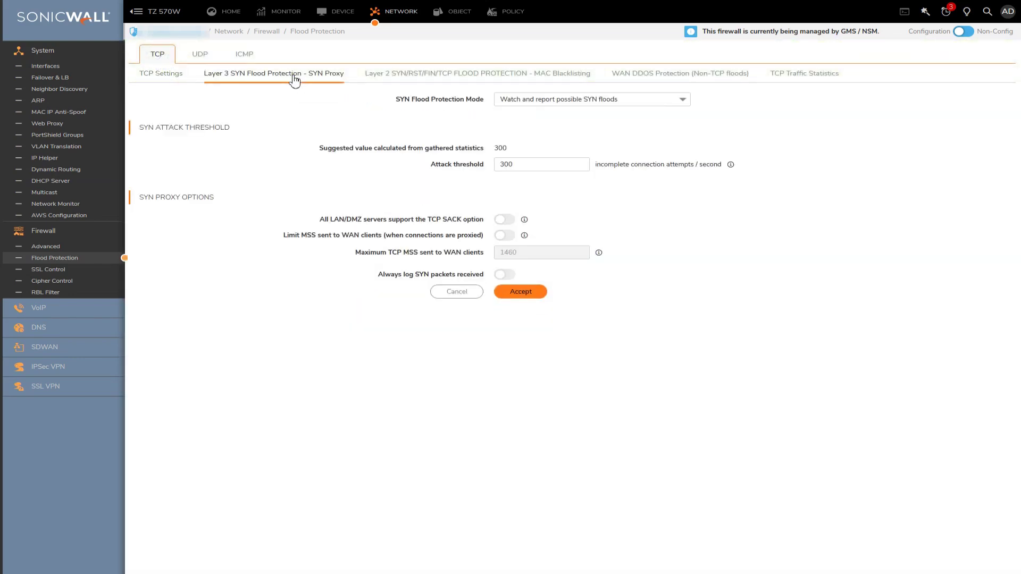
click(683, 100)
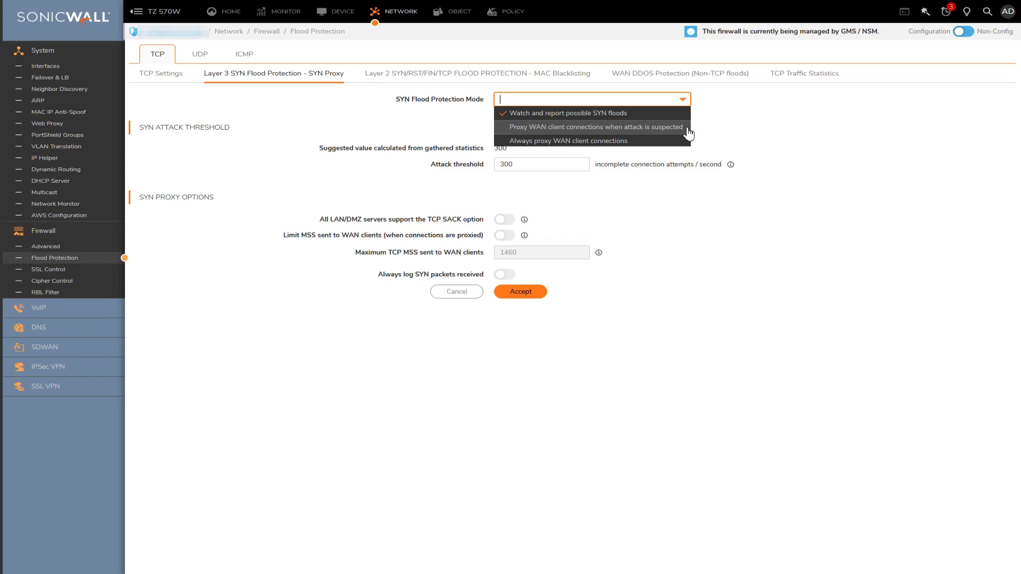
click(686, 128)
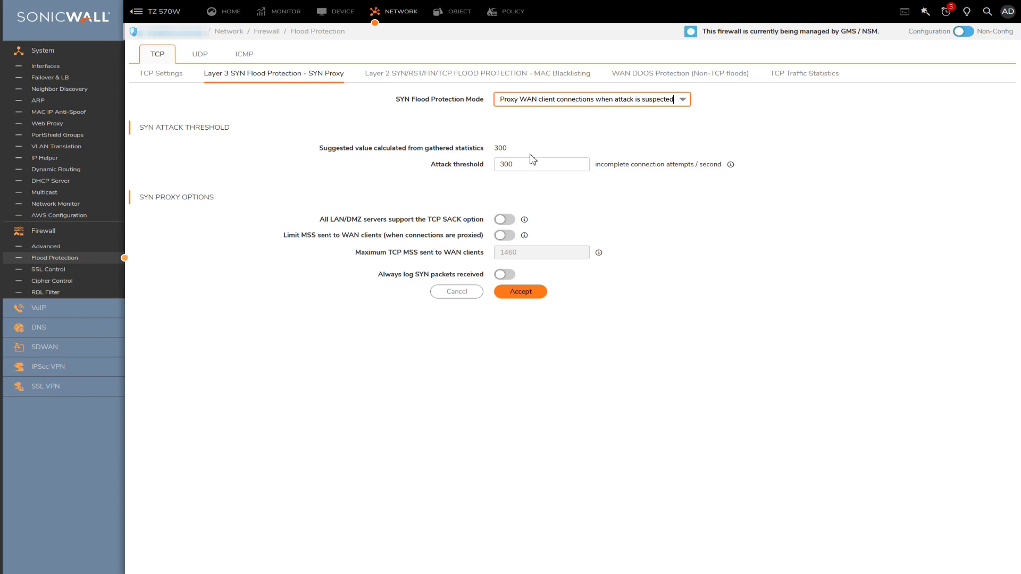
click(521, 294)
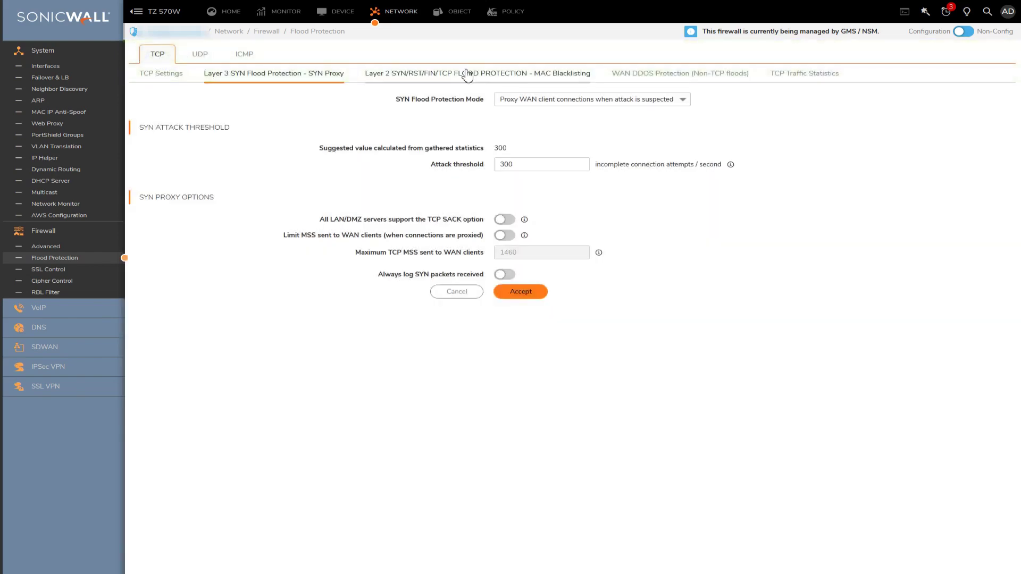
Turn on Layer 2 SYN/RST/FIN/TCP flood blacklisting on all interfaces, without the WAN exemption, and save.
click(467, 75)
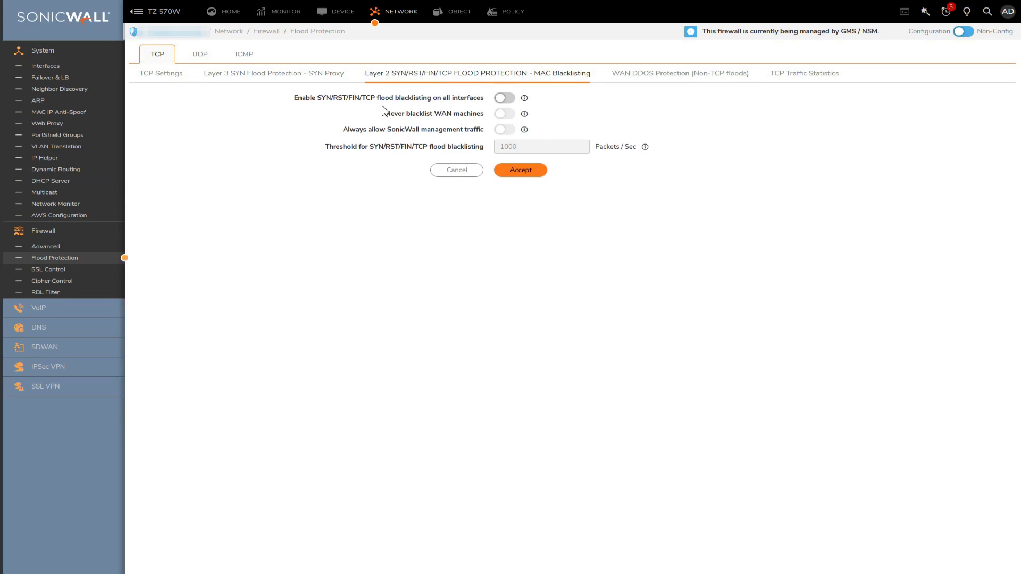
click(515, 102)
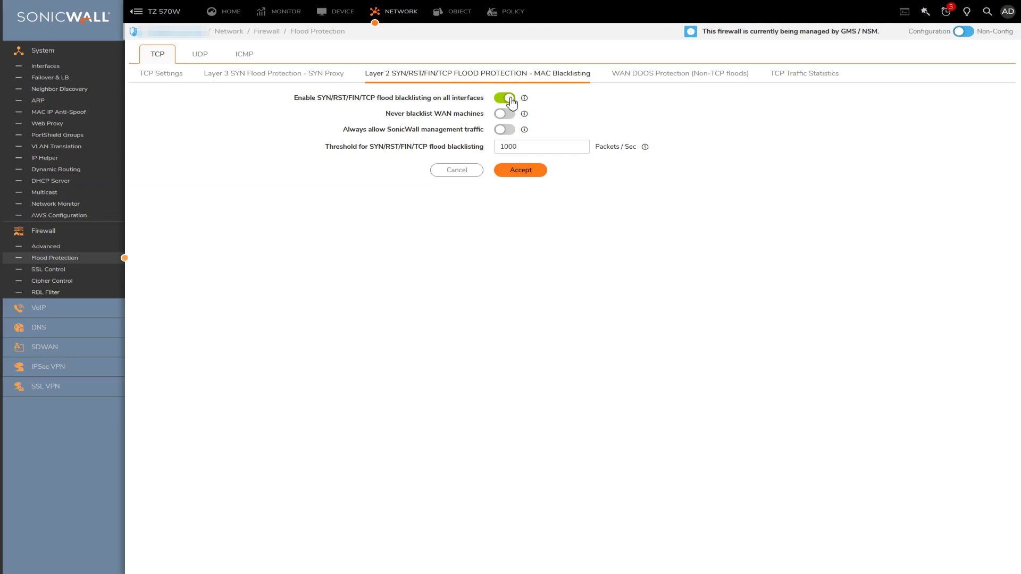
click(513, 115)
click(513, 116)
mouse_move(526, 117)
click(522, 173)
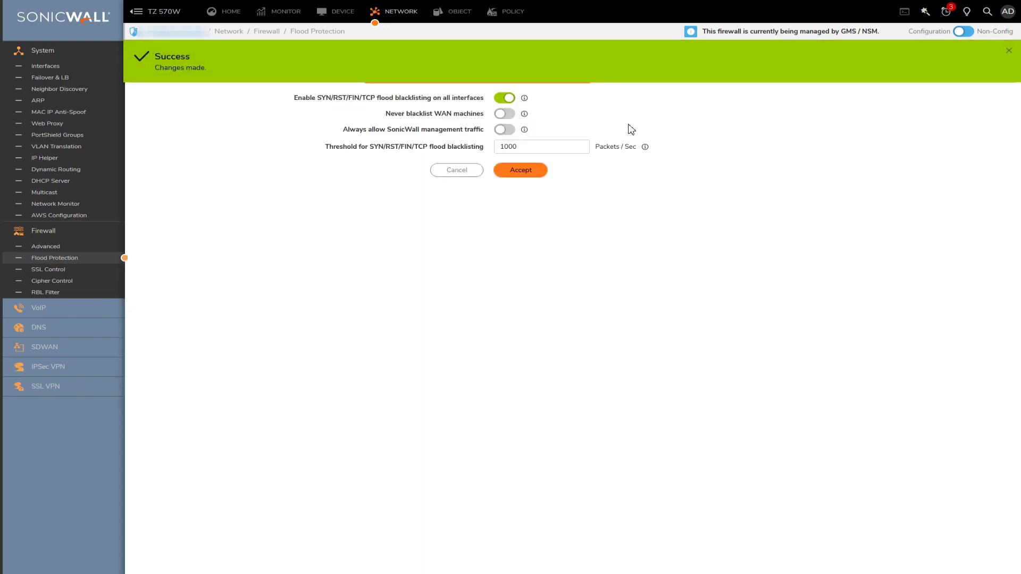
Enable WAN DDoS protection, always allowing SonicWall management and VPN negotiation traffic, save, and review TCP traffic statistics.
click(695, 79)
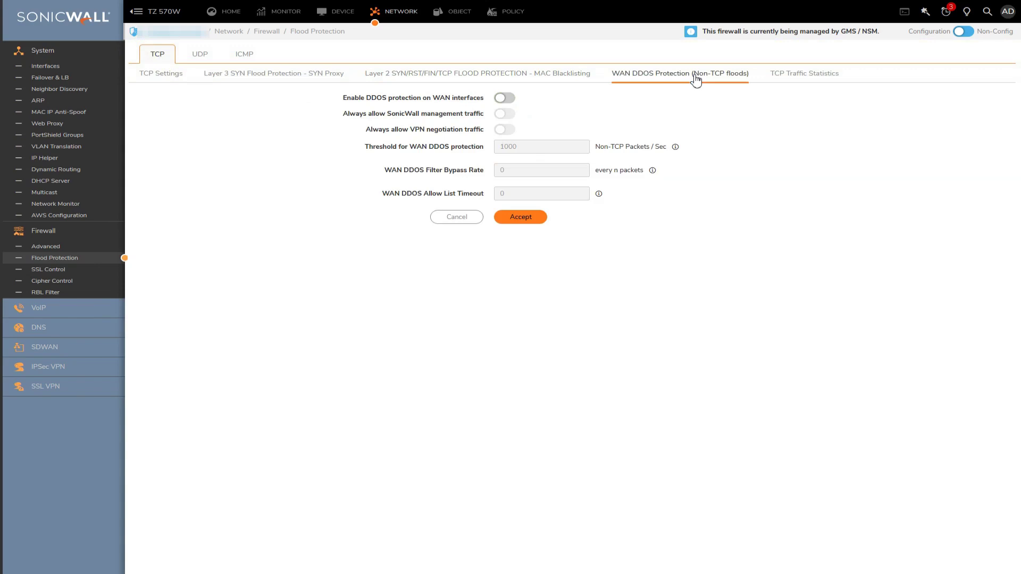
click(505, 98)
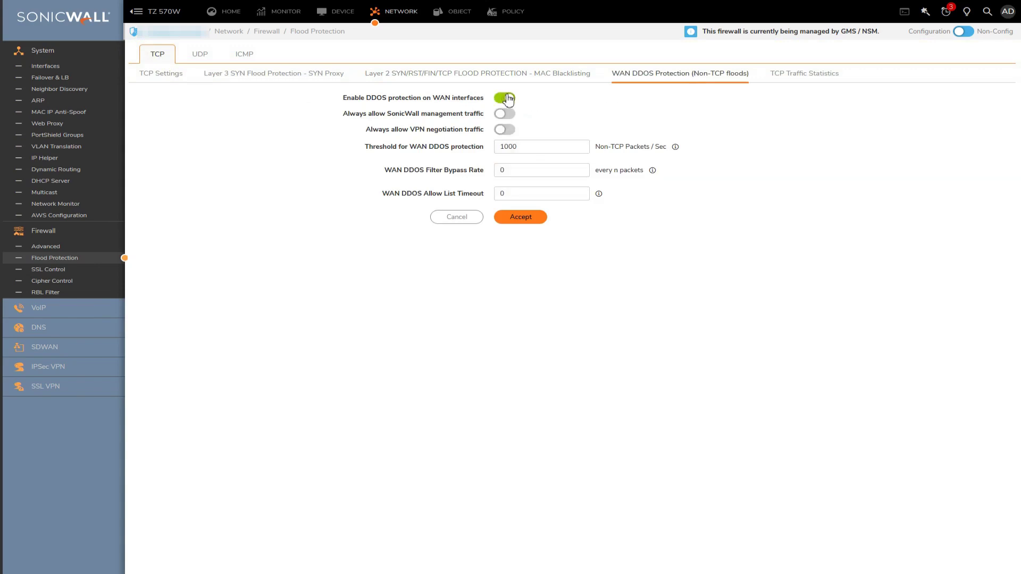
click(506, 114)
click(512, 132)
click(525, 218)
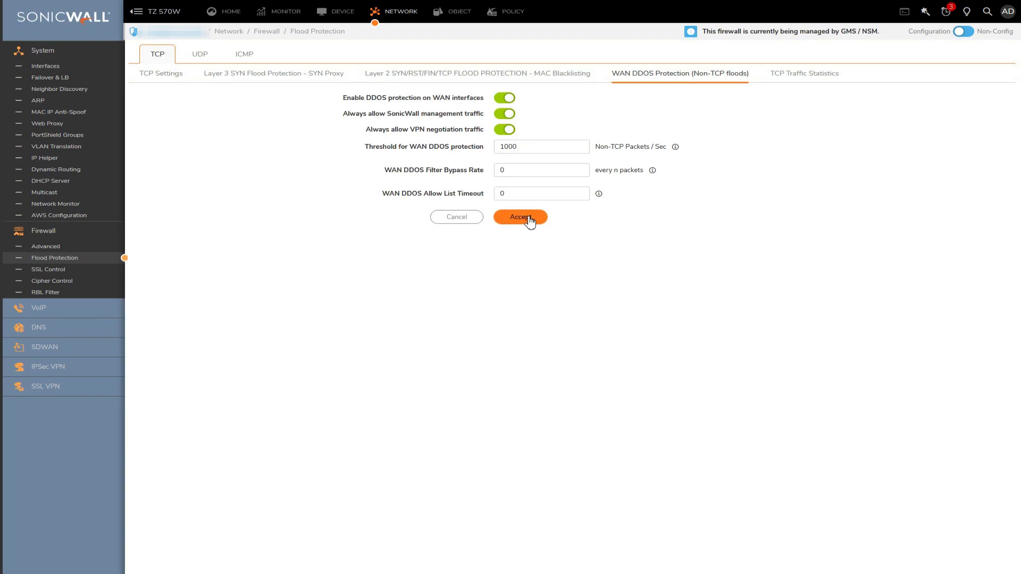
click(803, 81)
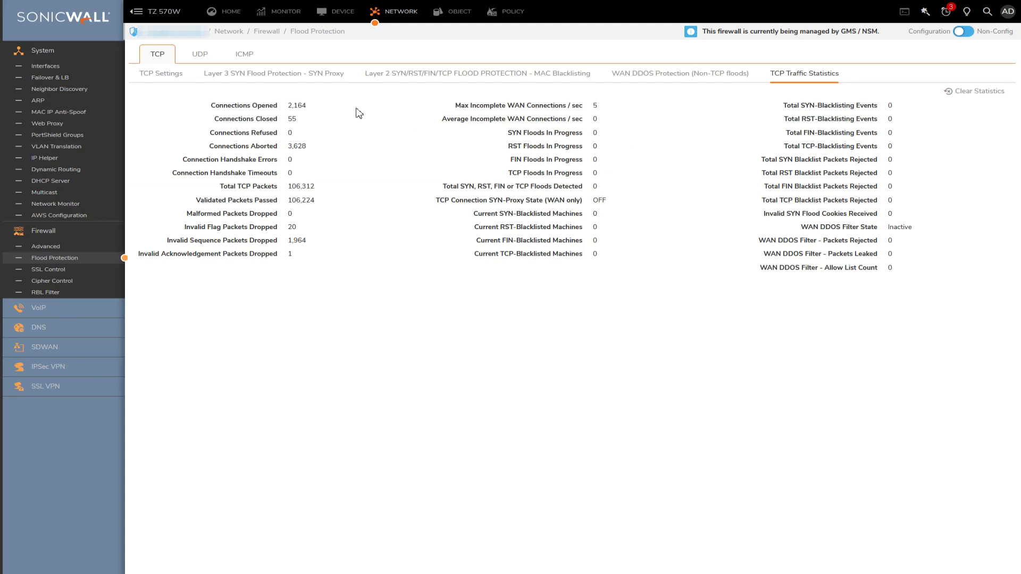
click(204, 55)
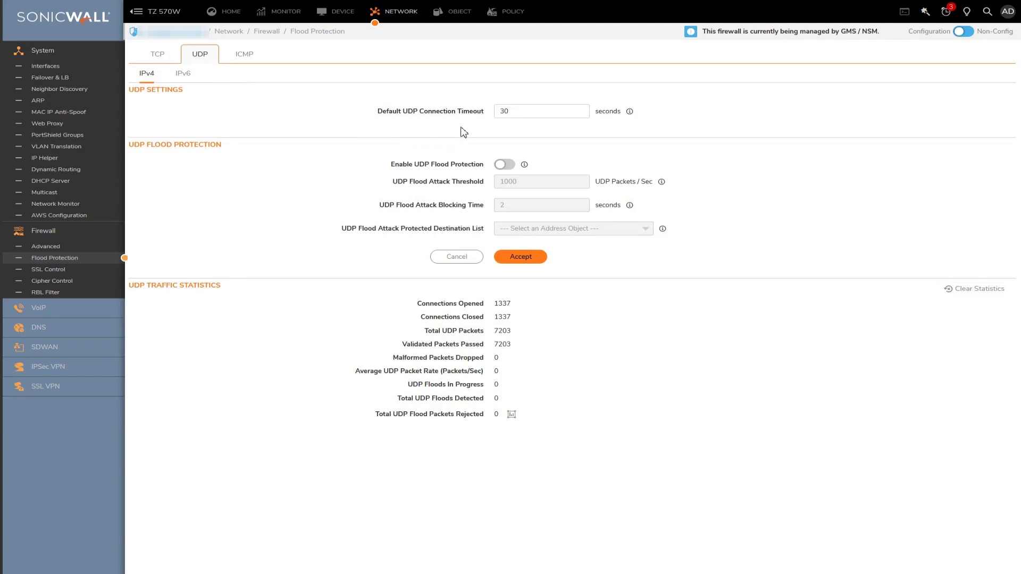
Enable UDP flood protection with a 2500 packets/sec threshold and 5-second blocking time.
click(508, 165)
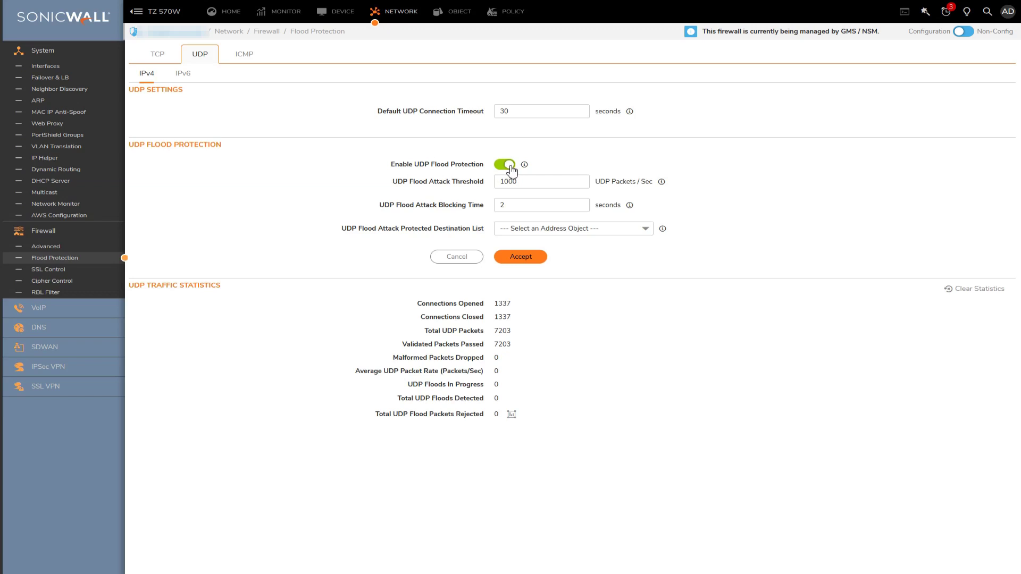
click(528, 183)
double_click(526, 183)
text(25)
mouse_move(631, 206)
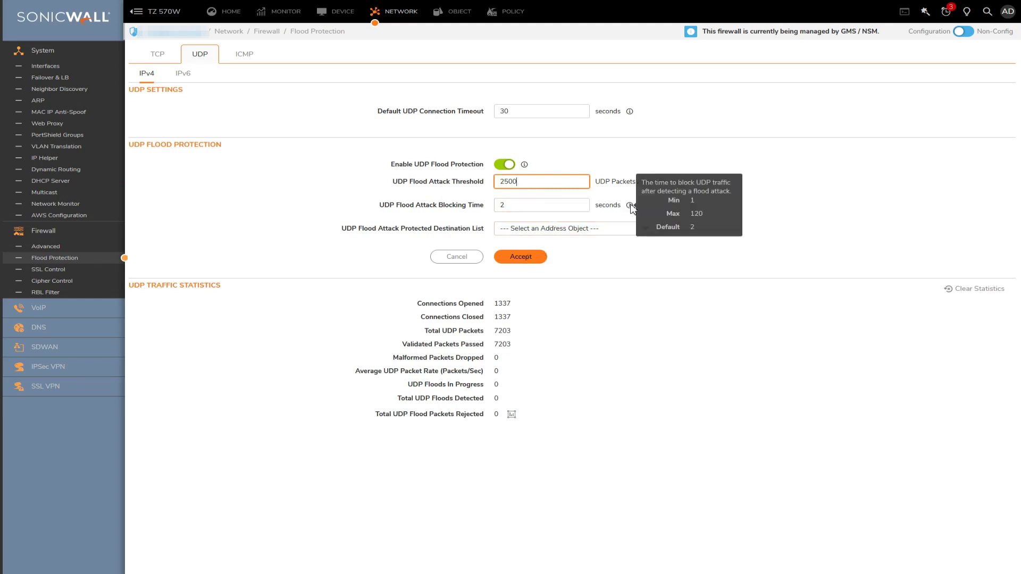
click(514, 206)
key(BackSpace)
text(5)
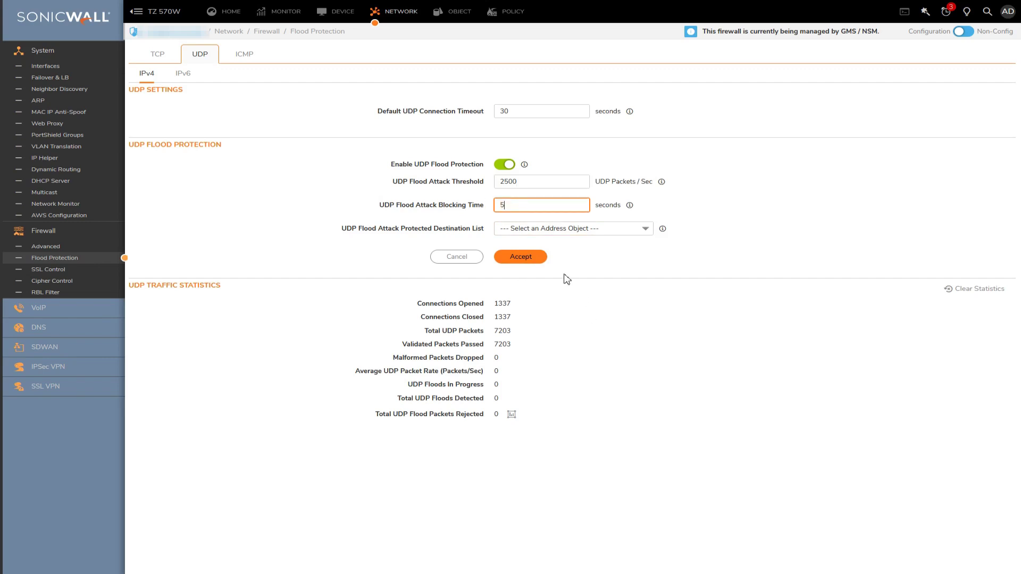
Set the UDP protected destination list to Any and save the settings.
click(645, 228)
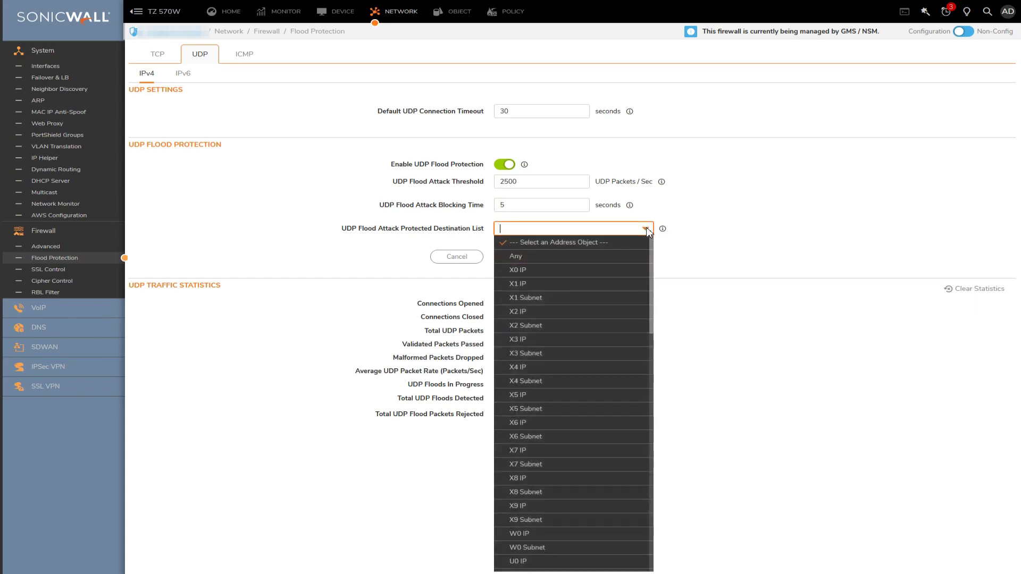
scroll(608, 537, down, 5)
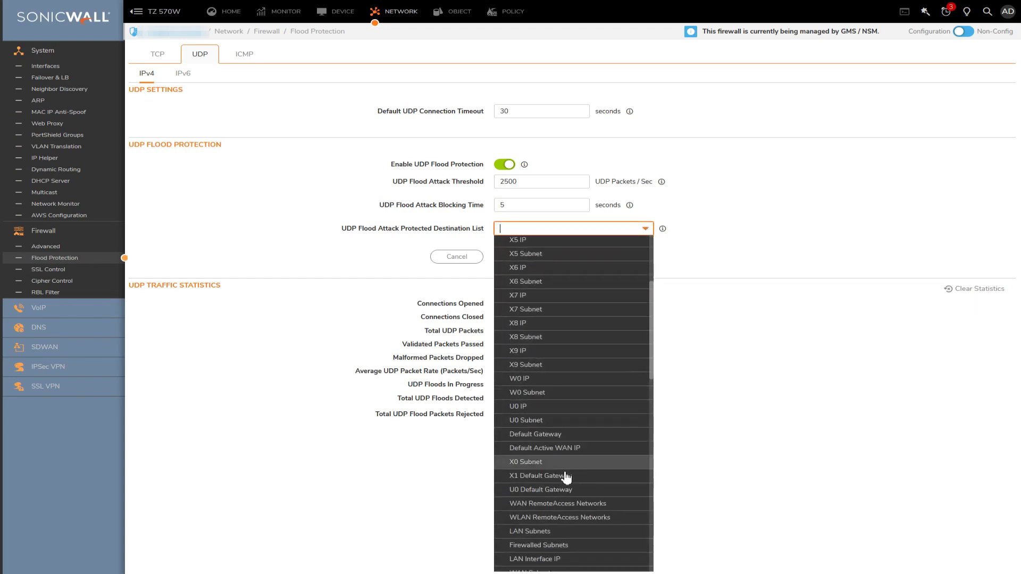
click(768, 346)
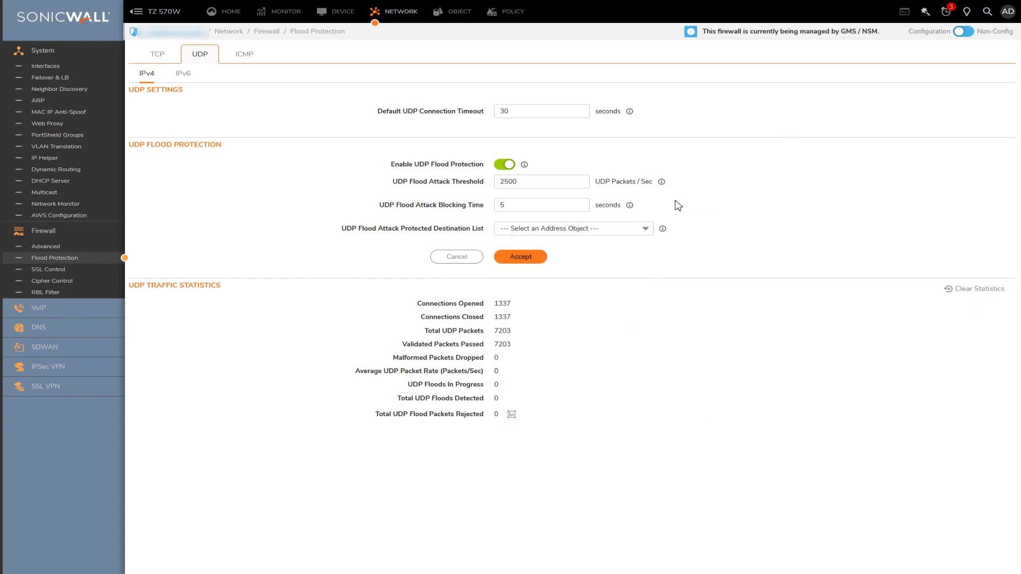
click(527, 257)
click(617, 67)
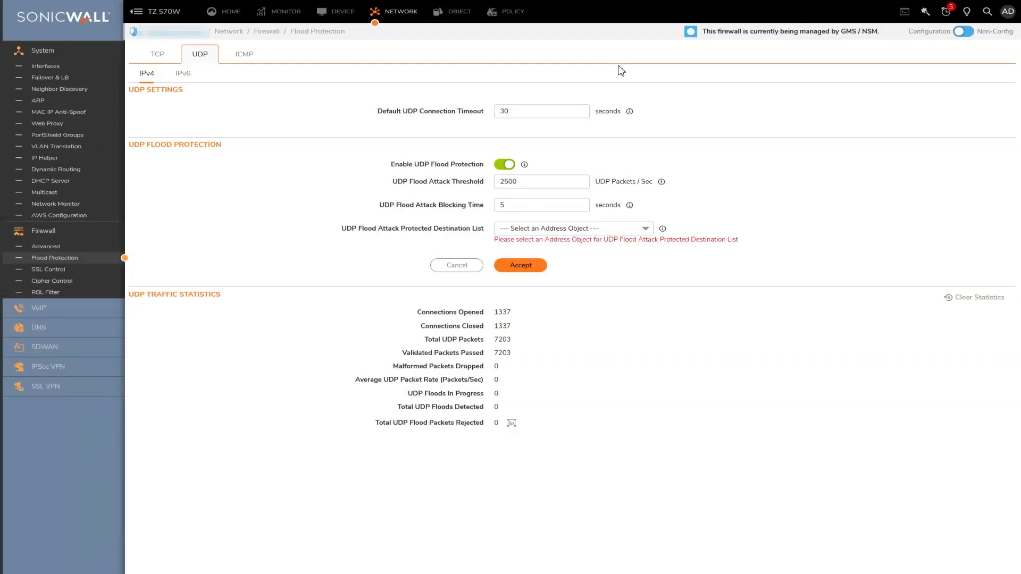
click(570, 228)
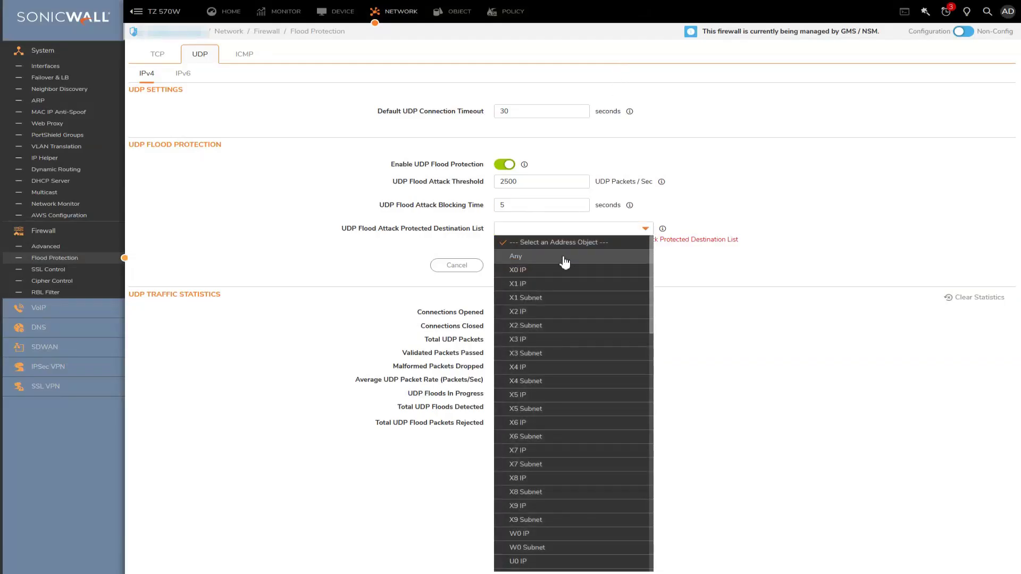
click(563, 257)
click(528, 256)
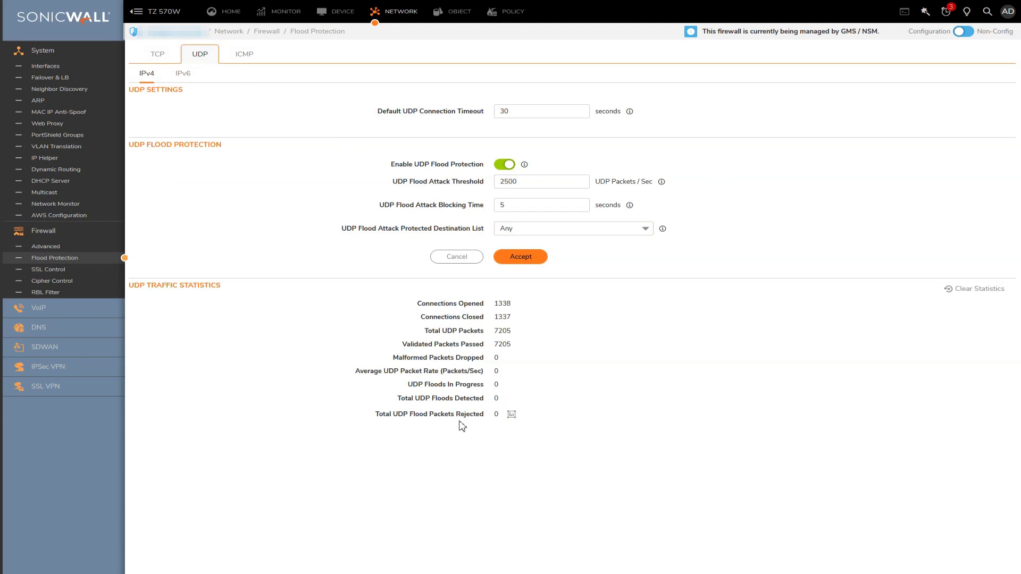
Enable ICMP flood protection (200 packets/sec, 2-second blocking) protecting Any destination, and save.
click(244, 58)
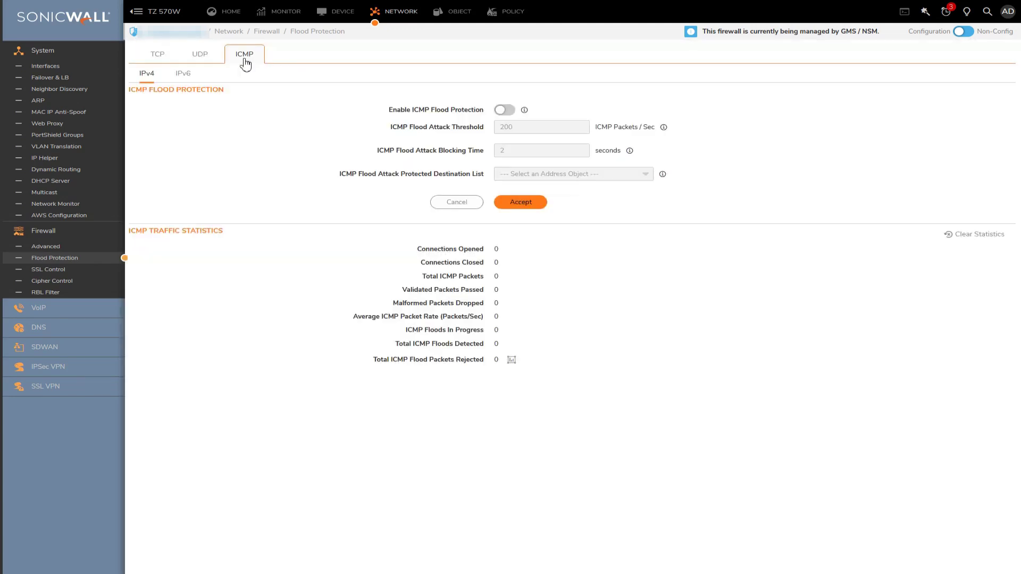
click(509, 111)
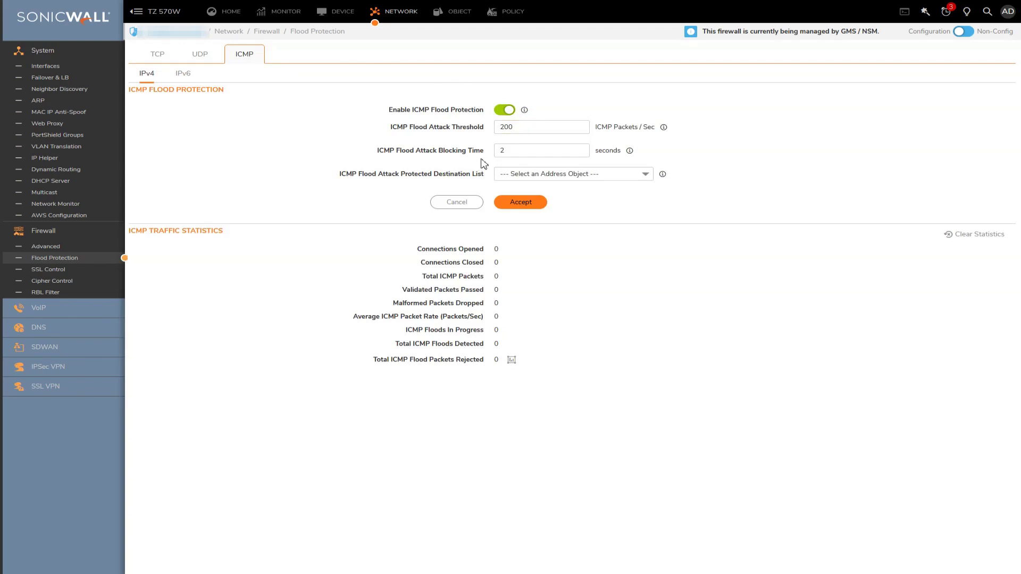
click(558, 174)
click(511, 201)
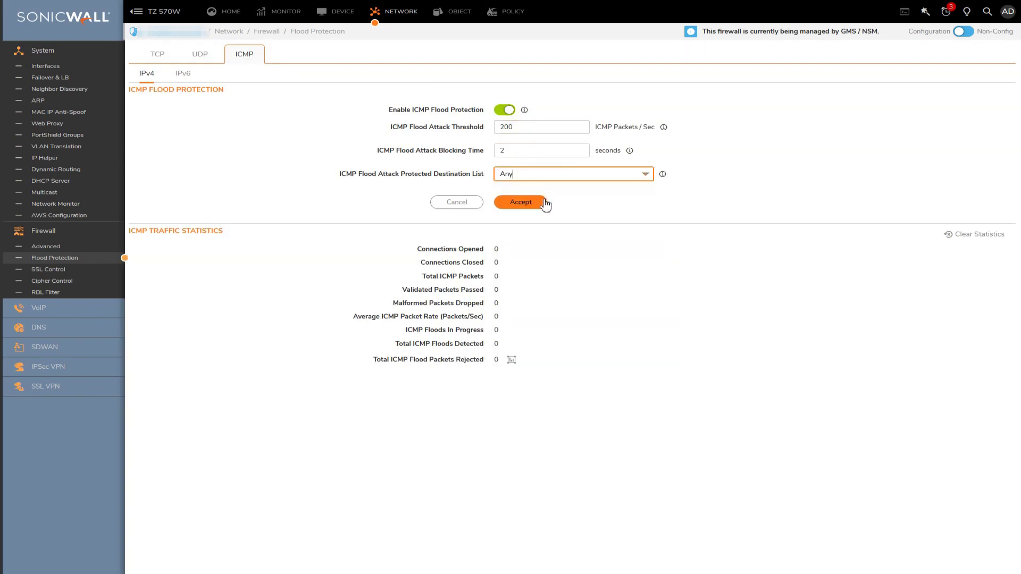
click(516, 203)
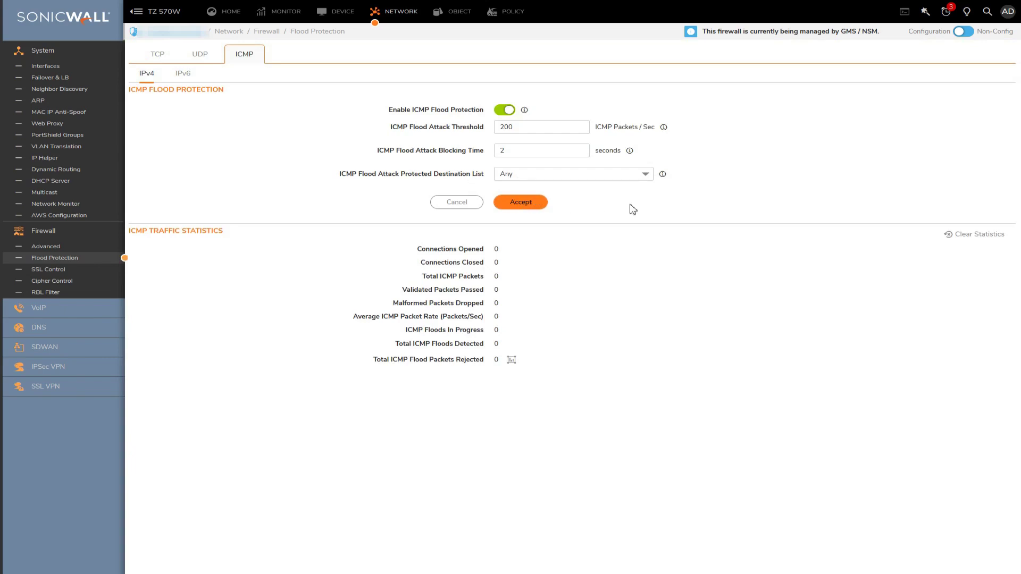
Review the saved UDP settings, then view TCP Traffic Statistics showing 108,776 packets and no floods.
click(201, 55)
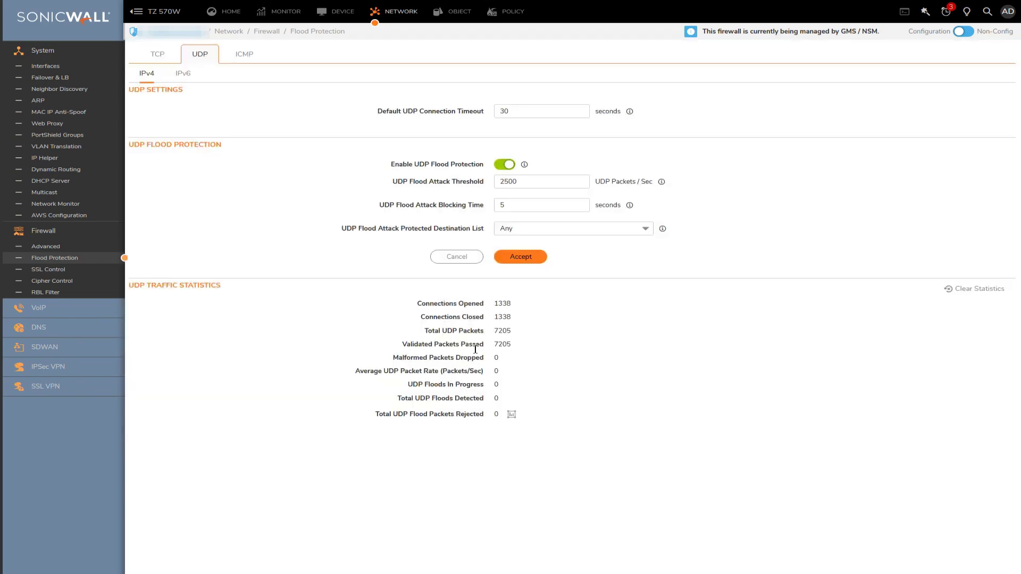
click(162, 55)
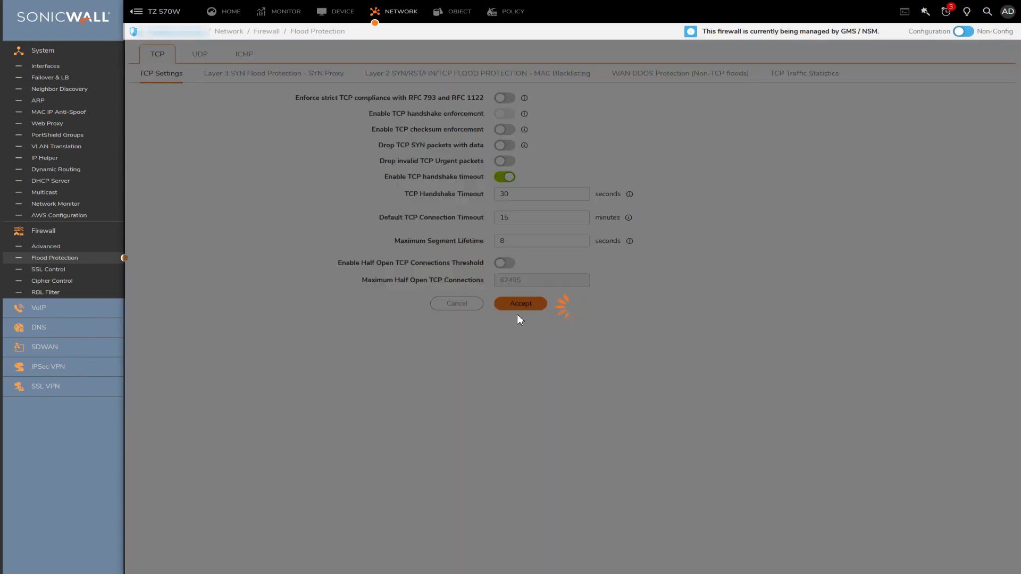
click(796, 79)
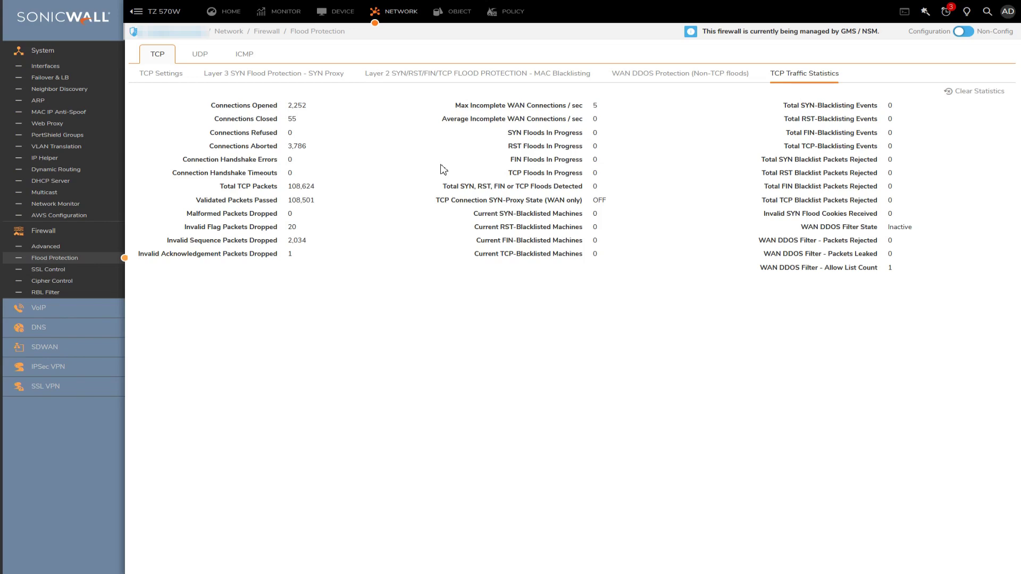
Enable IPS on the Intrusion Prevention Status / Settings page and save.
click(513, 13)
click(22, 177)
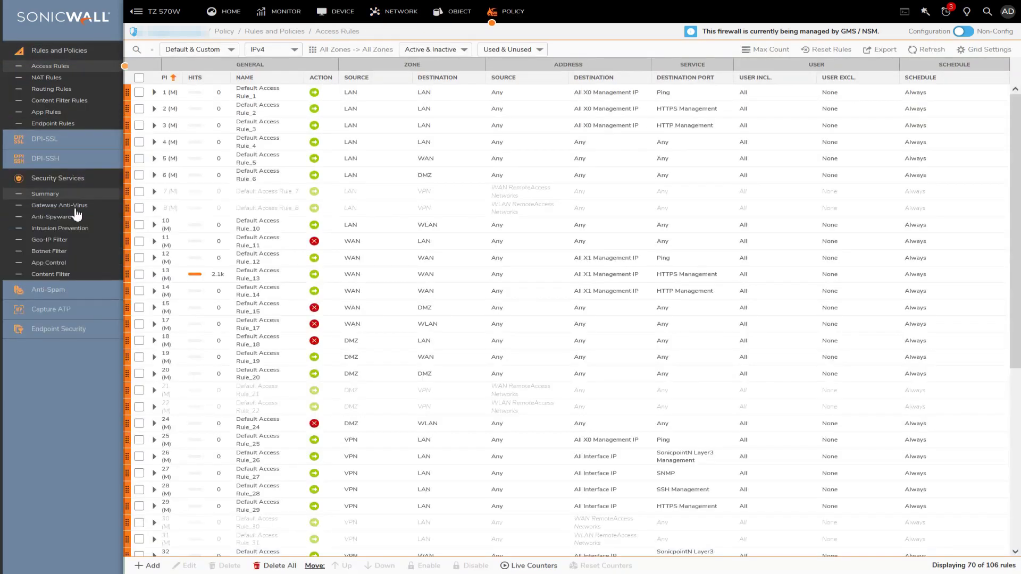
click(69, 229)
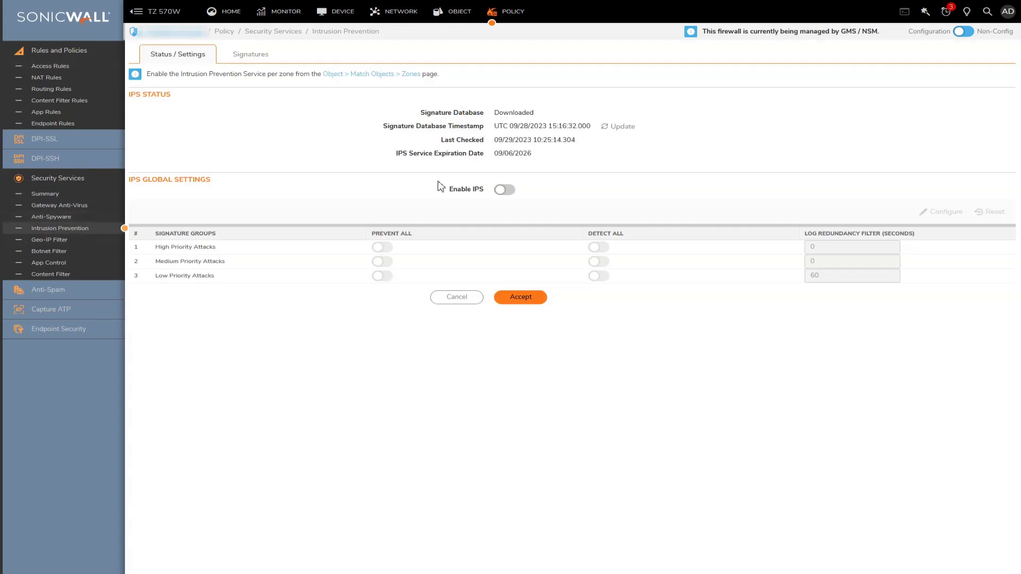
click(505, 191)
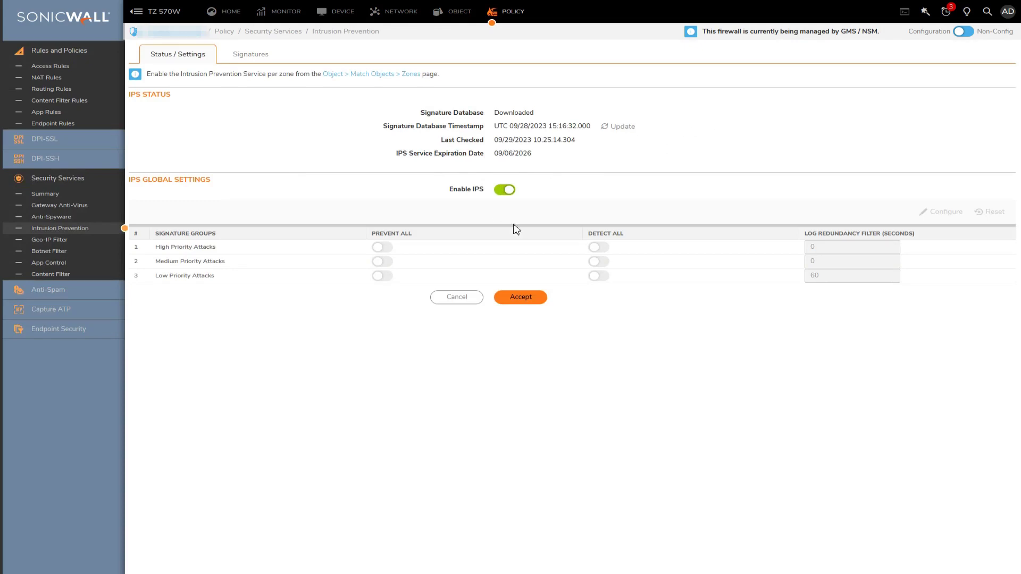
click(513, 306)
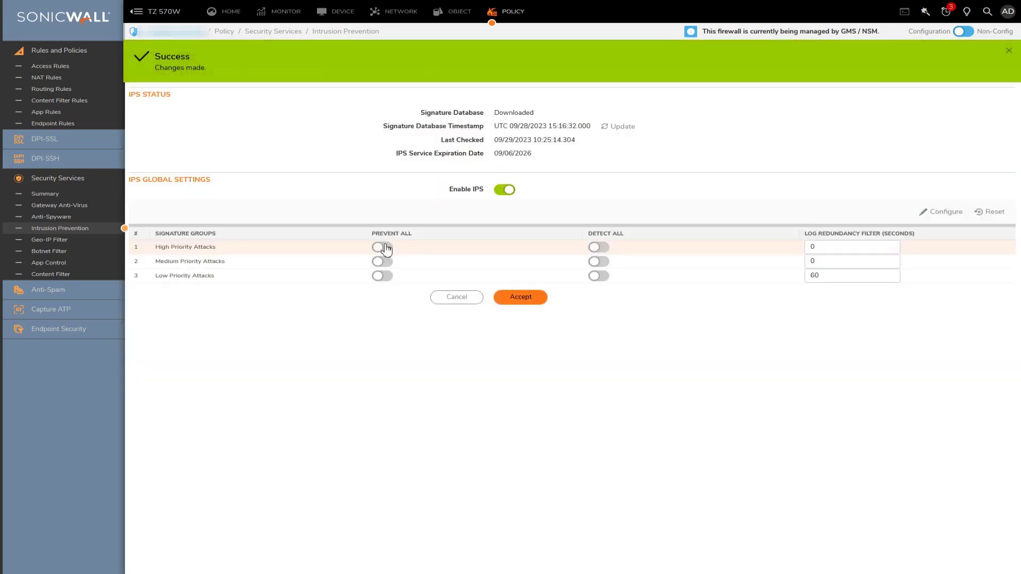
Turn on Prevent All and Detect All for High and Medium Priority Attacks and save.
click(382, 247)
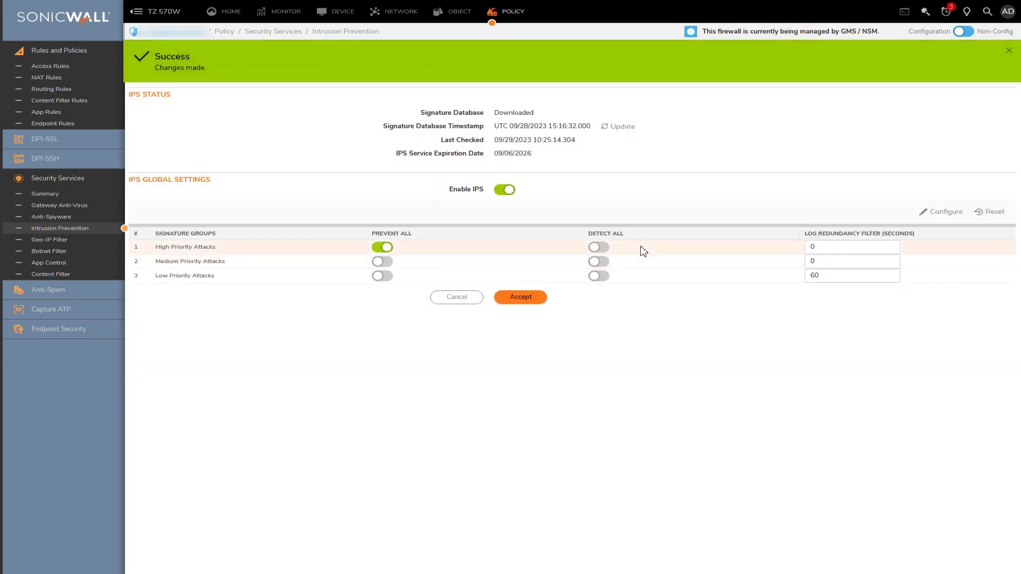
click(598, 247)
click(598, 261)
click(382, 261)
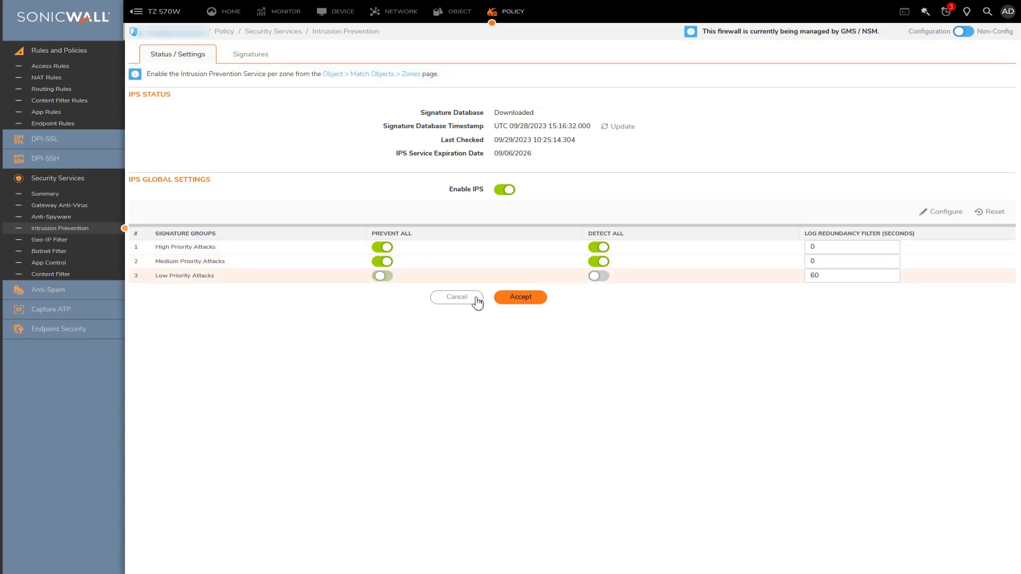
click(524, 299)
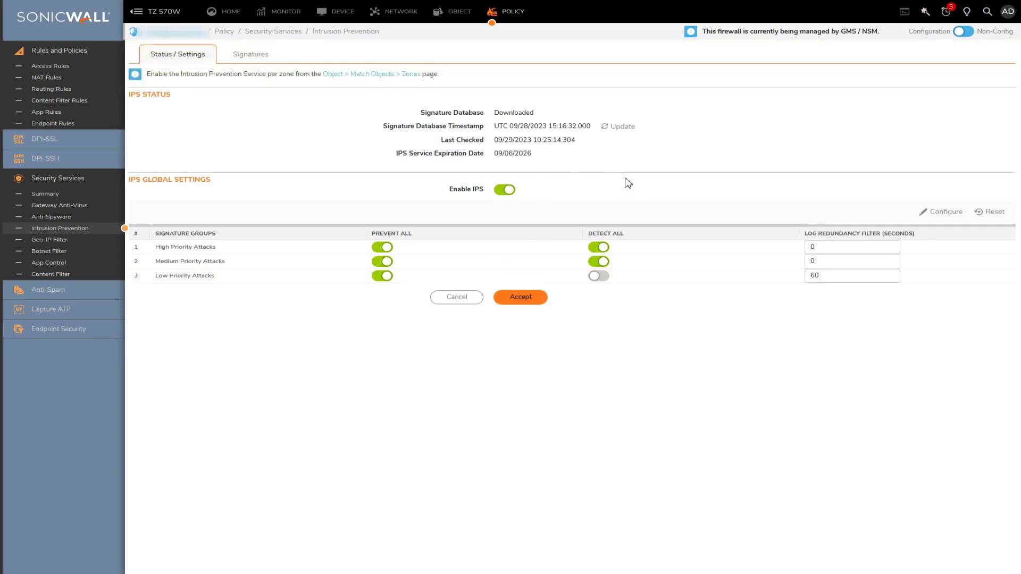
Search the IPS signature list for 'flood', which finds nothing, and clear the search.
click(248, 59)
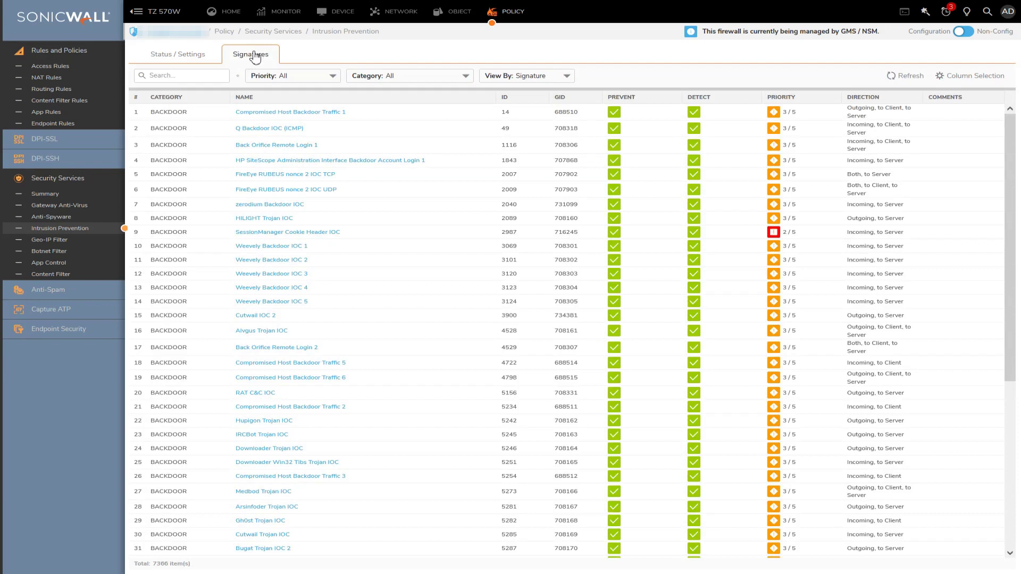
click(210, 78)
text(flood)
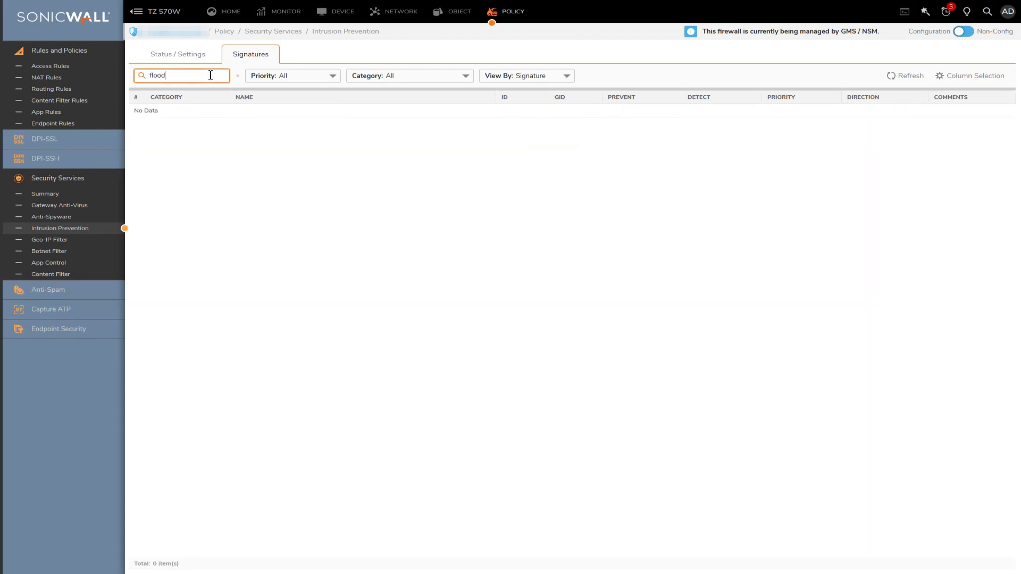
key(BackSpace)
key(BackSpace)
key(BackSpace)
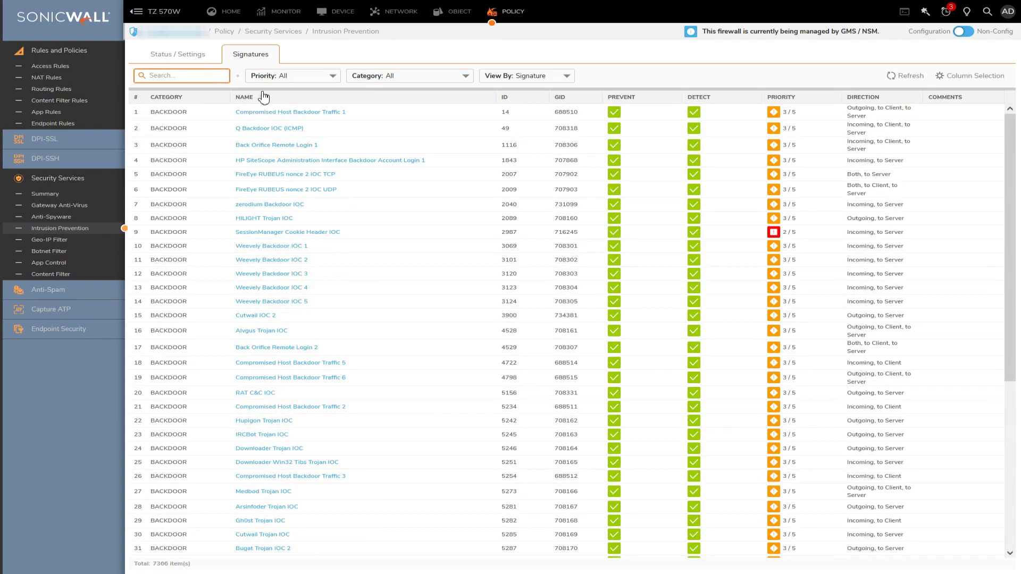
Filter the signatures by 'dos' and scroll through the 513 prevent-and-detect results.
text(dos)
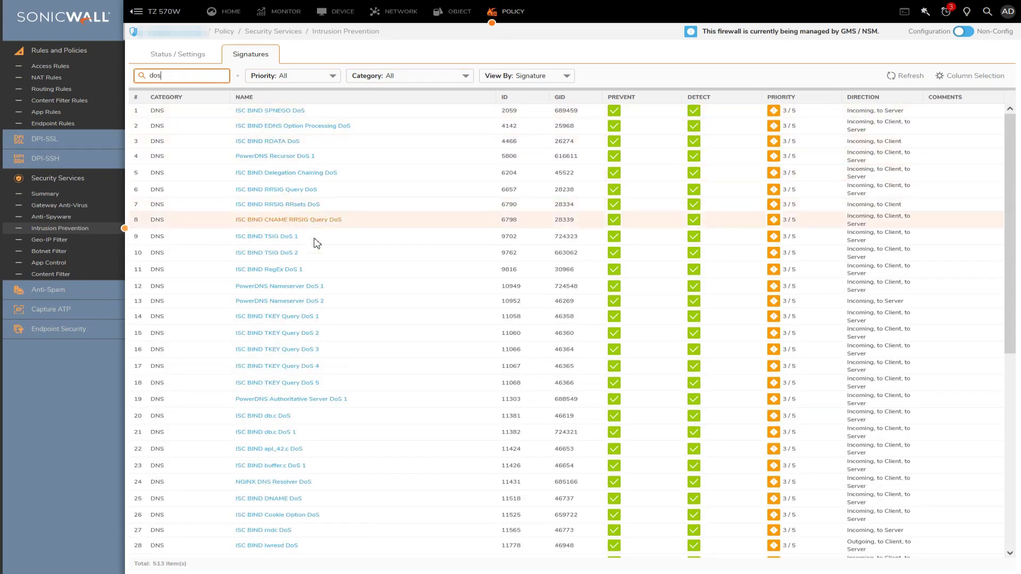
scroll(296, 327, down, 12)
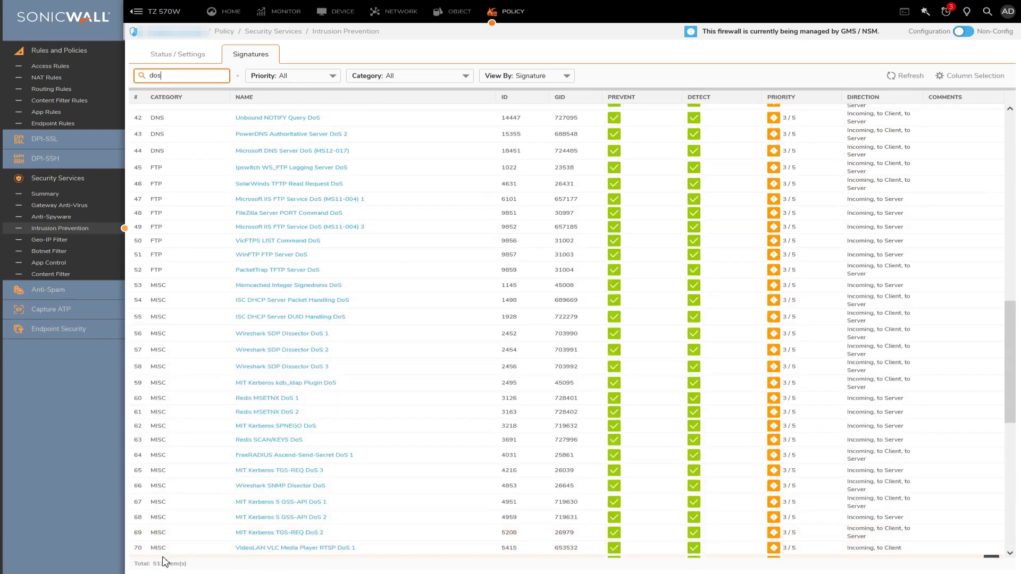
scroll(417, 382, down, 9)
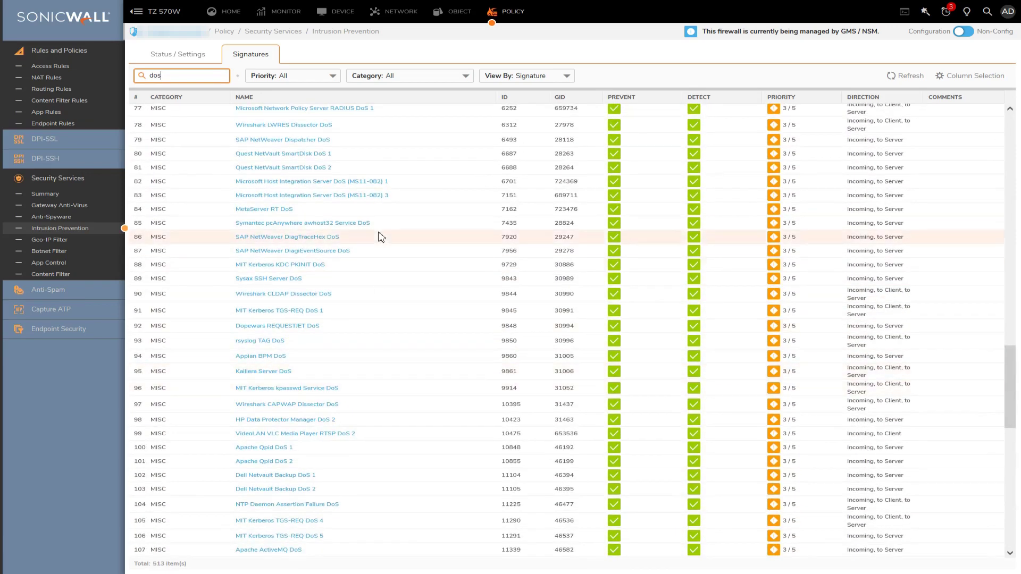
scroll(333, 260, down, 11)
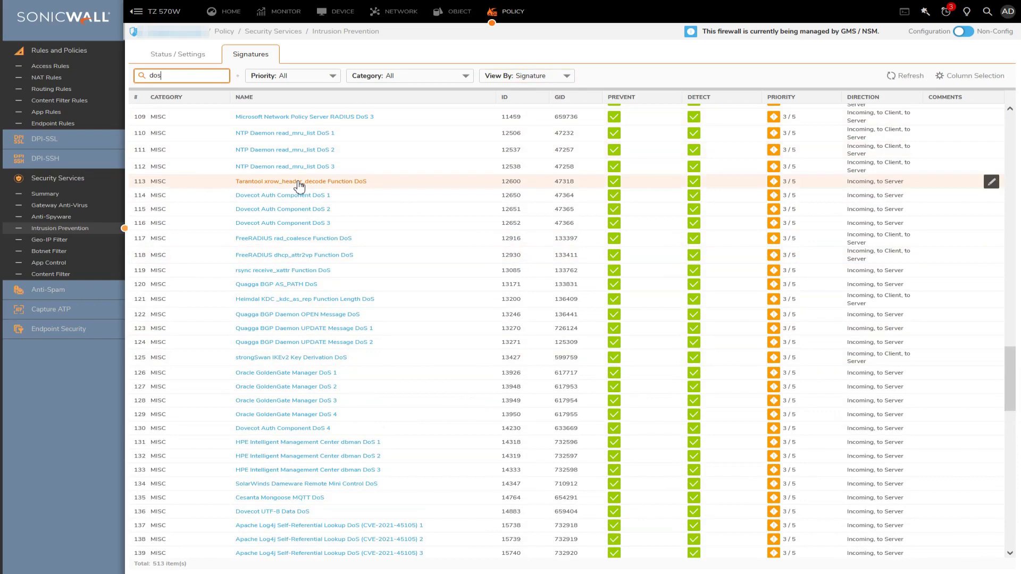
scroll(328, 274, down, 4)
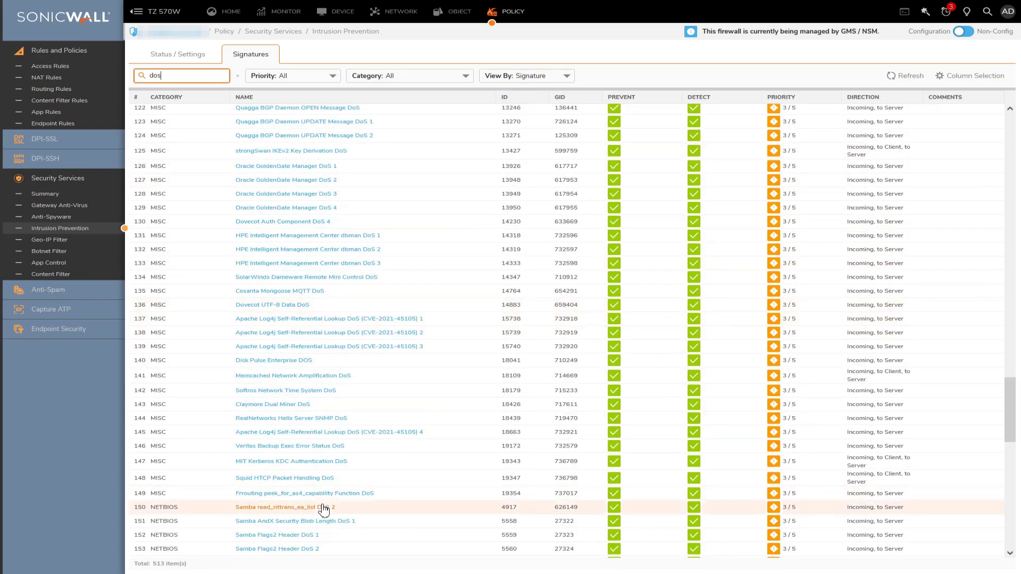
scroll(311, 498, up, 1)
scroll(309, 479, up, 20)
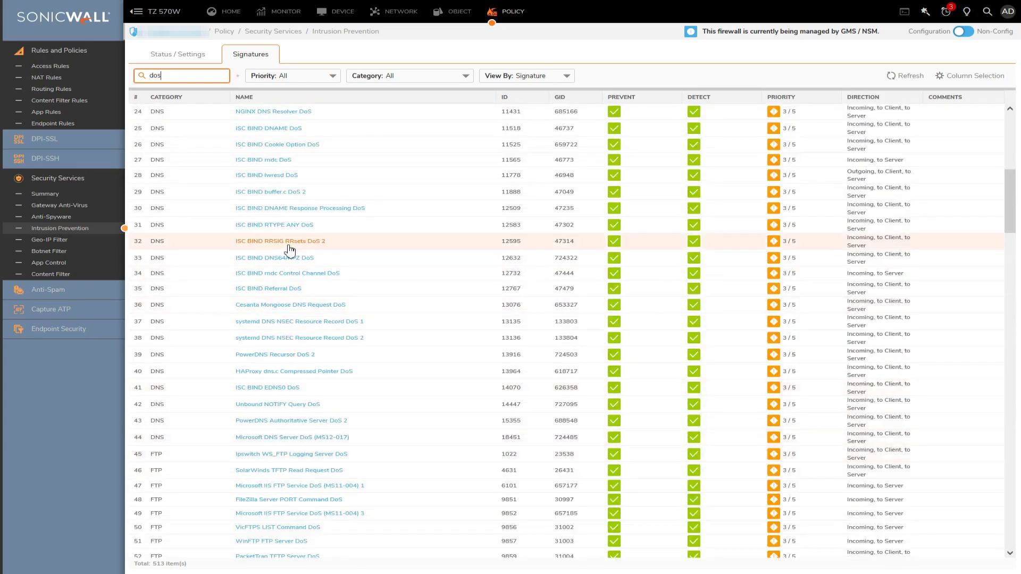
scroll(281, 230, up, 5)
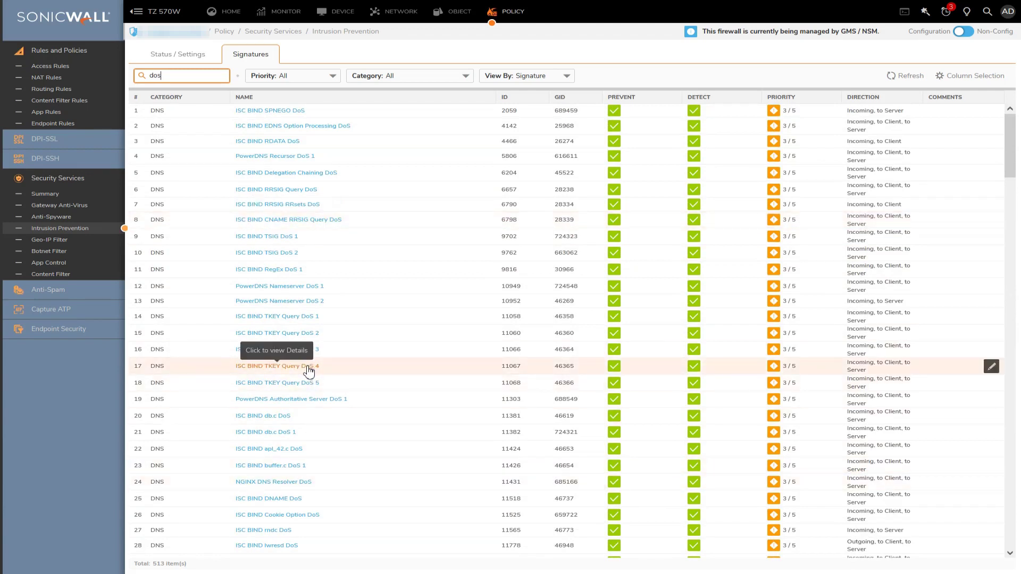
View the PowerDNS Authoritative Server DoS 1 signature details, then close them.
click(308, 400)
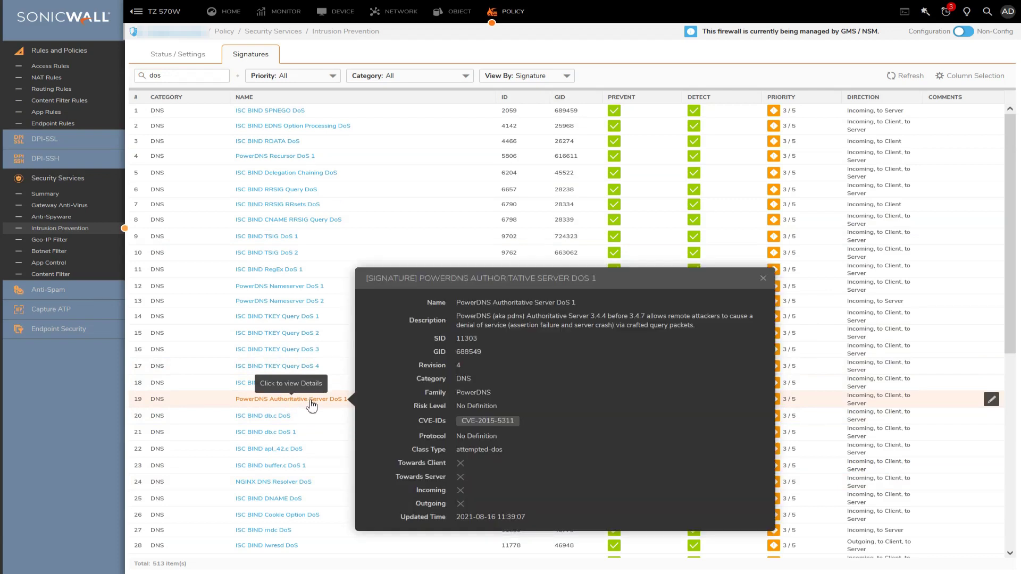
click(764, 278)
scroll(447, 360, down, 12)
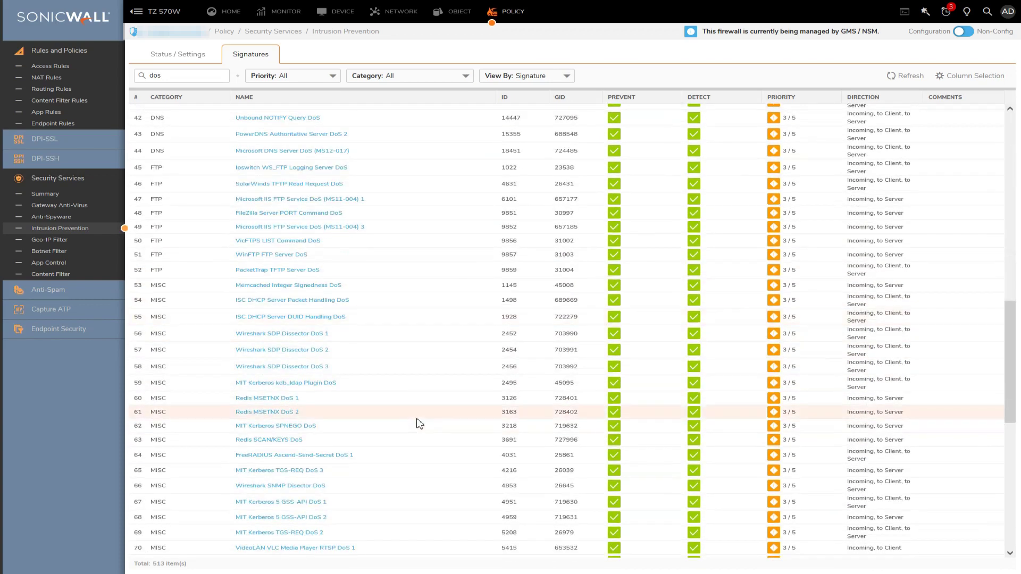
scroll(365, 332, down, 2)
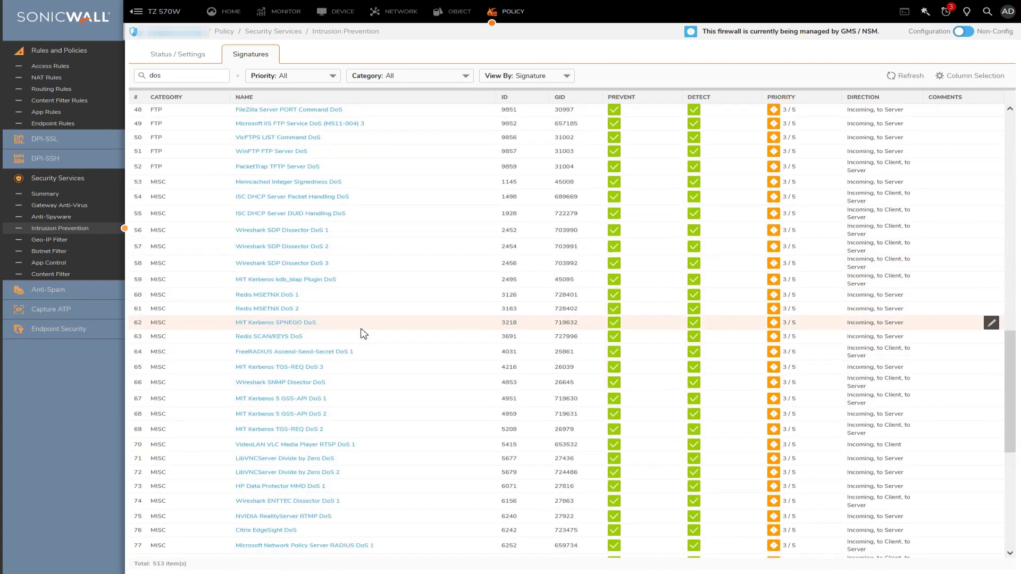
scroll(361, 340, down, 8)
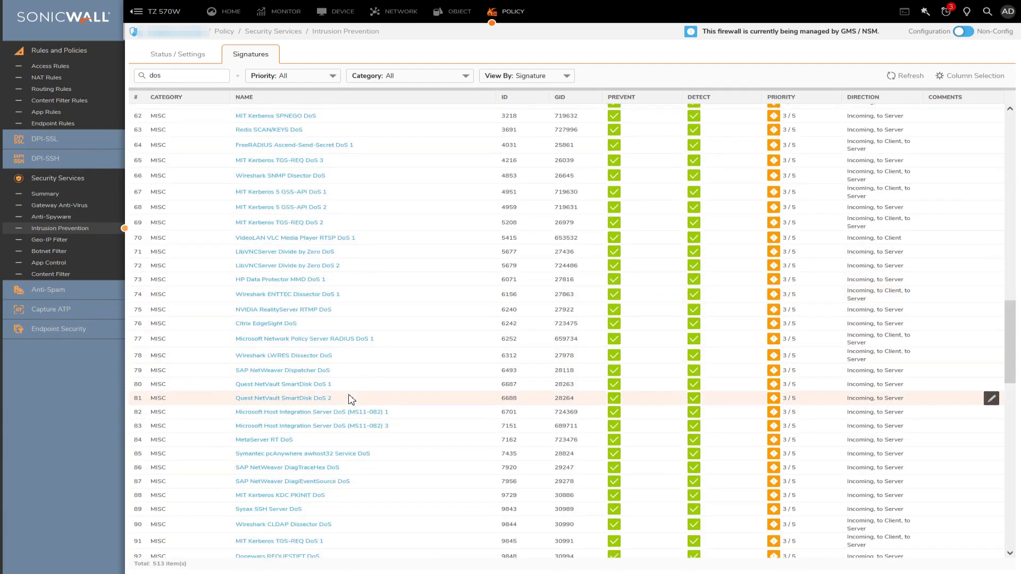
scroll(349, 398, down, 8)
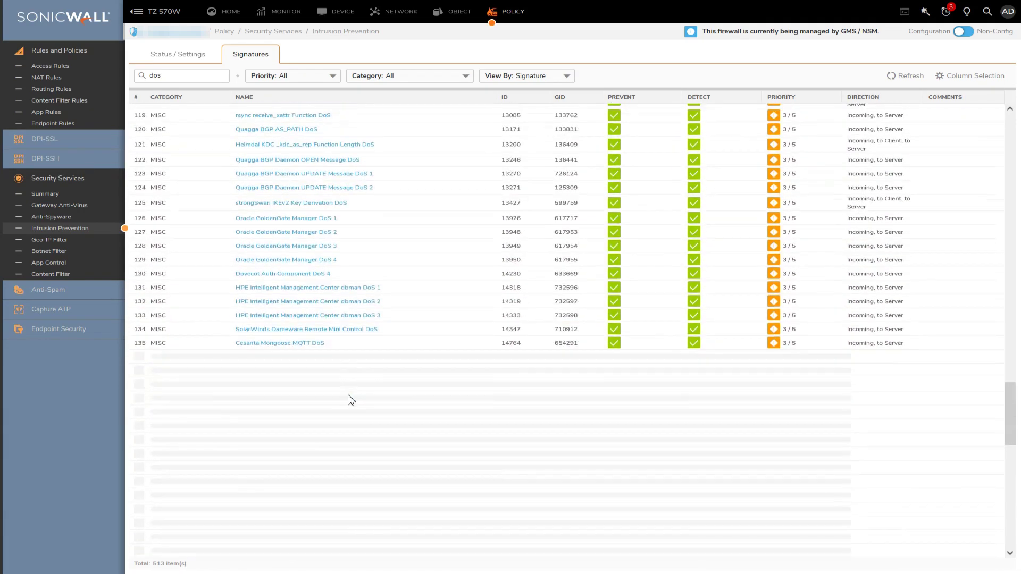
Inspect the Dovecot Auth Component DoS 4, Disk Pulse Enterprise DOS and Windows LSASS DoS (MS16-137) 2 signatures.
mouse_move(329, 293)
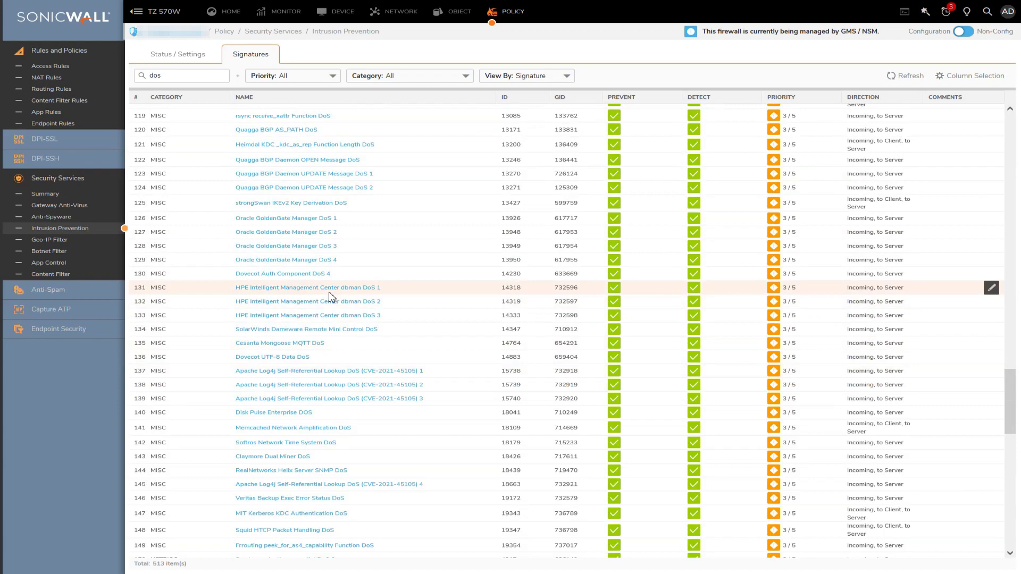
click(311, 274)
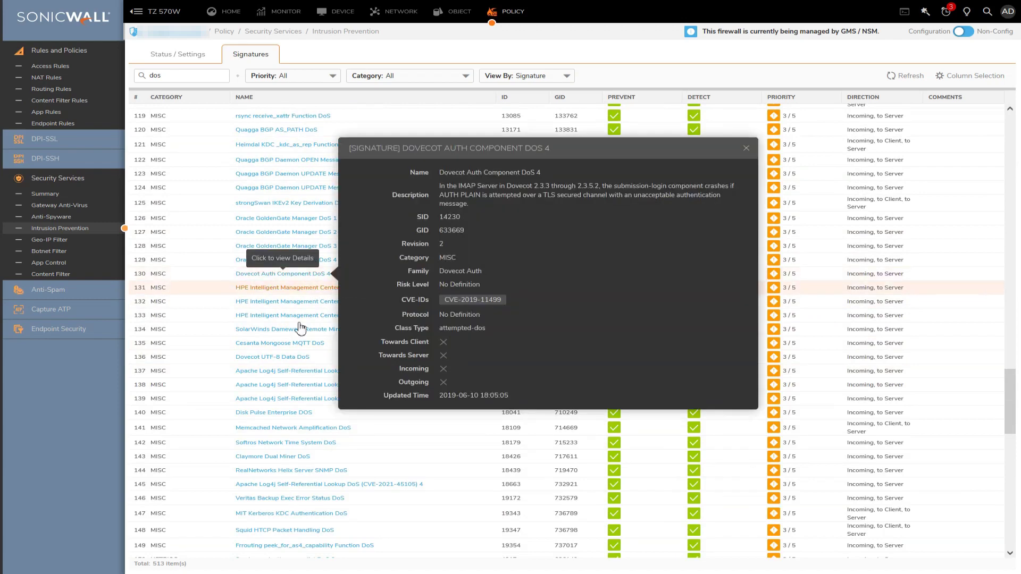
click(282, 414)
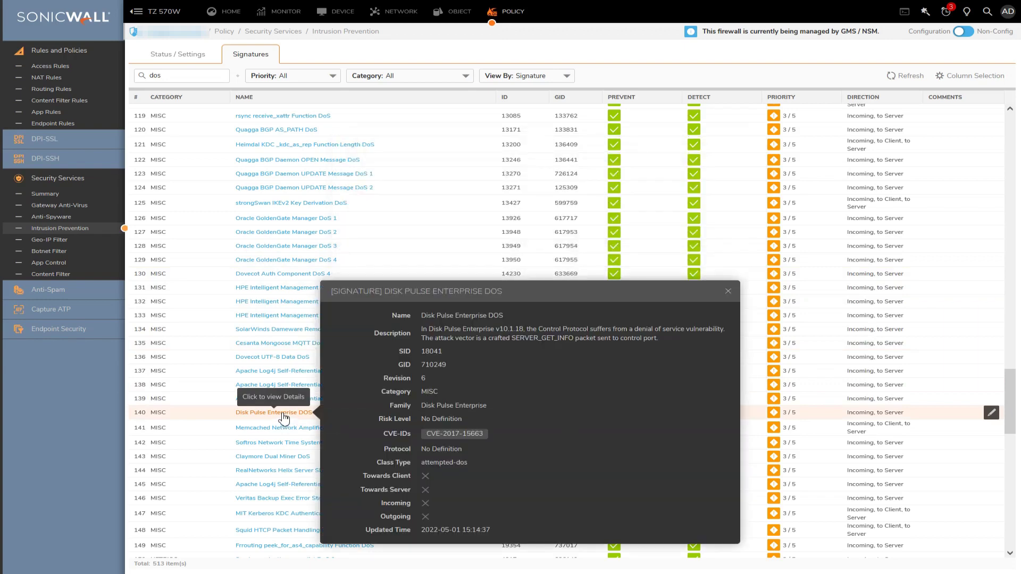
scroll(257, 421, down, 4)
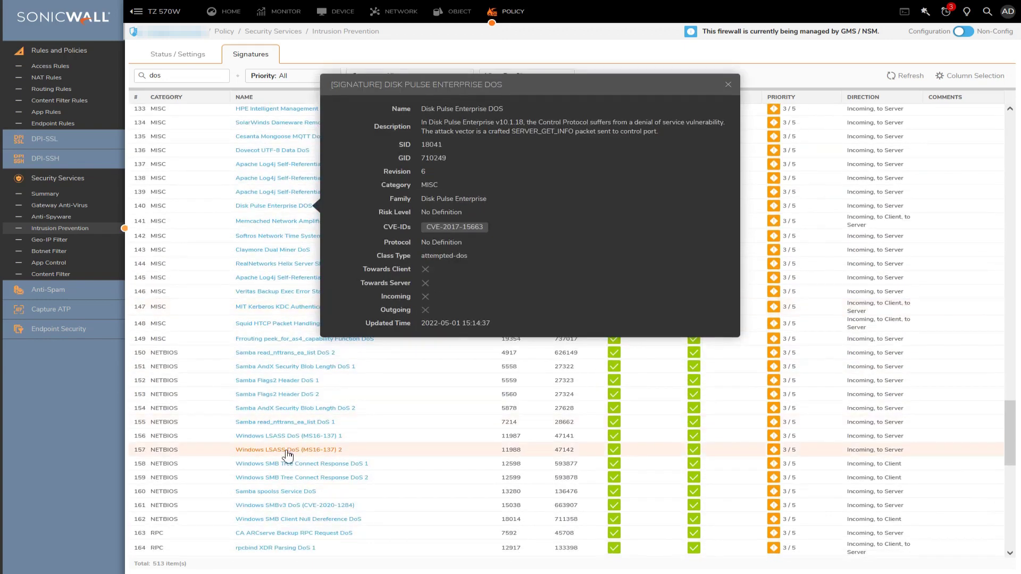
click(281, 449)
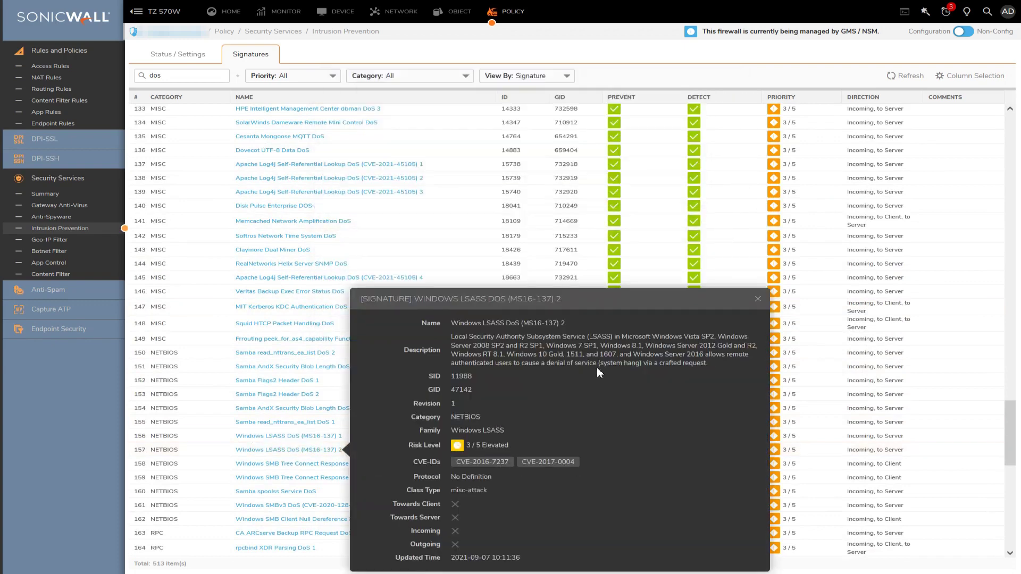
click(576, 57)
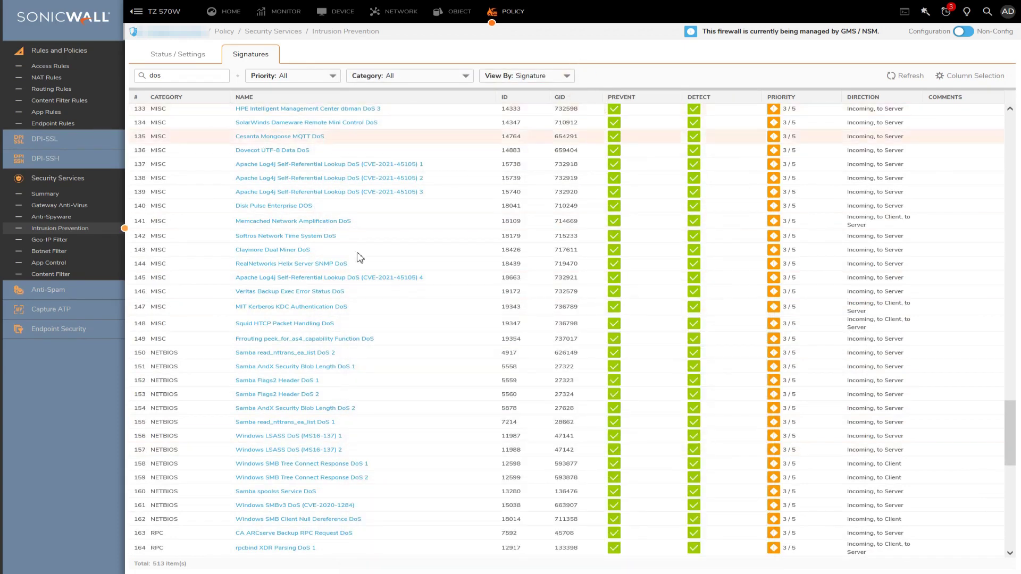
Return to IPS Status / Settings, then go to the HOME Dashboard > System page.
click(185, 53)
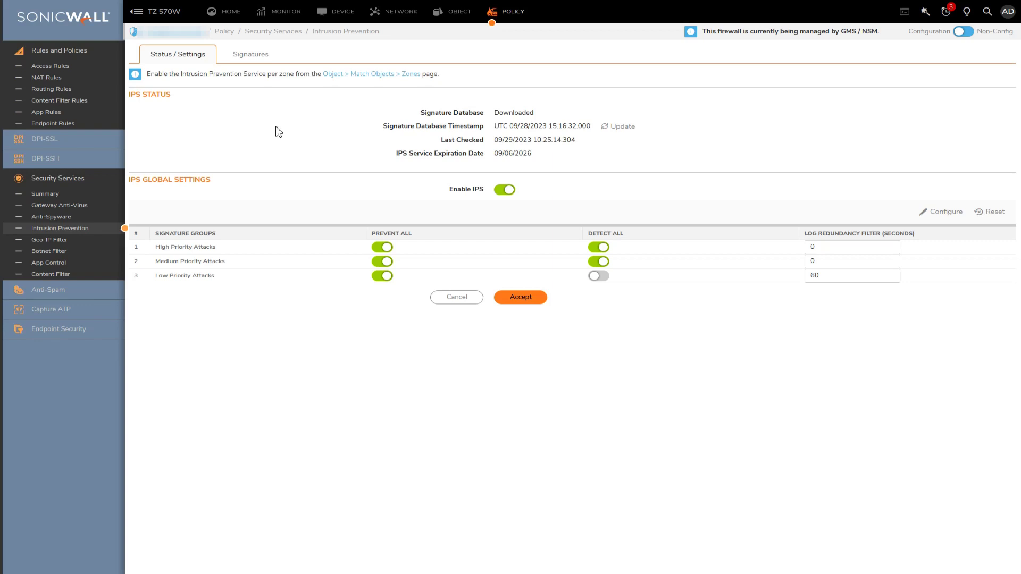
click(236, 19)
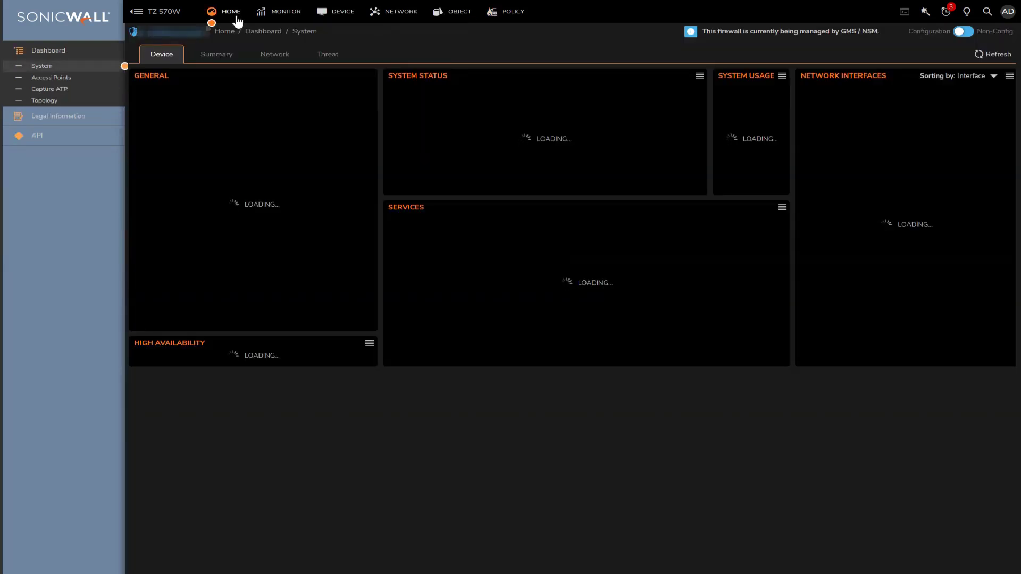